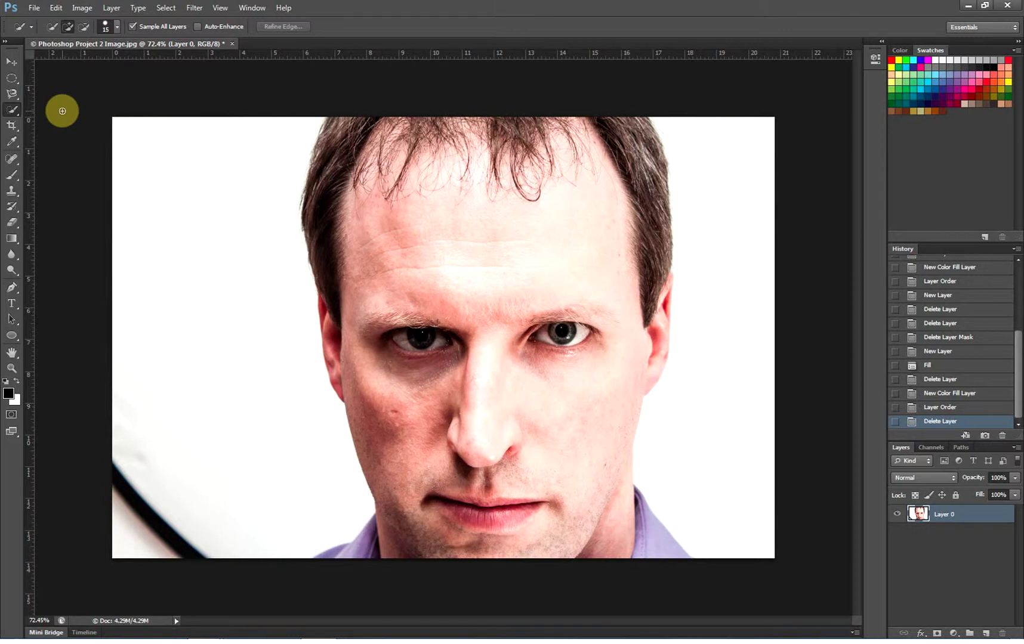
# - Draw an elliptical marquee selection around the face, redraw it slightly larger, and clear it
pyautogui.click(12, 78)
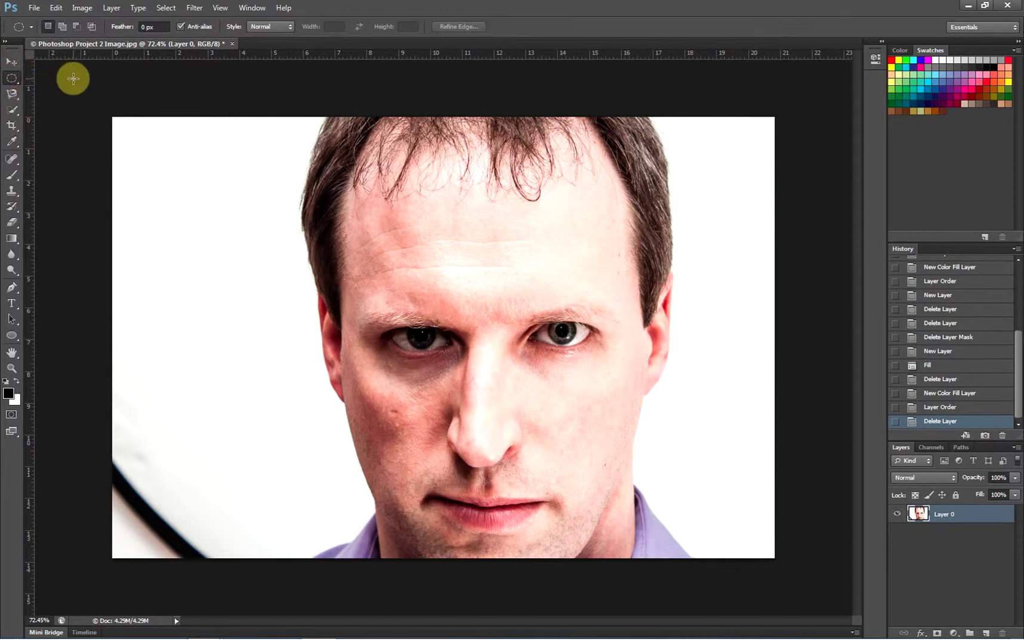
pyautogui.click(10, 80)
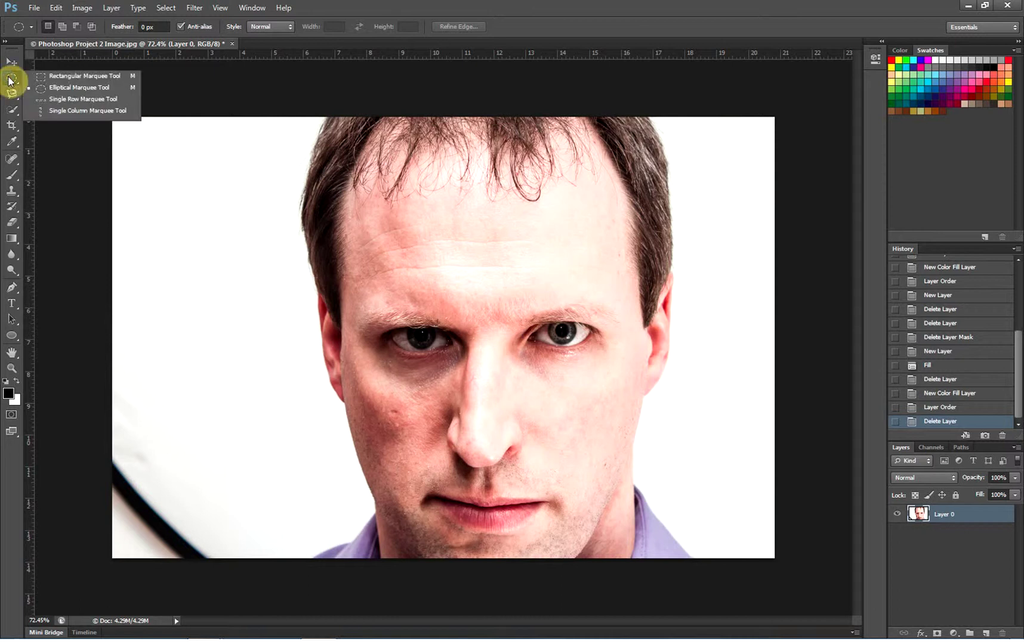
pyautogui.click(87, 88)
pyautogui.moveTo(419, 205); pyautogui.dragTo(623, 518)
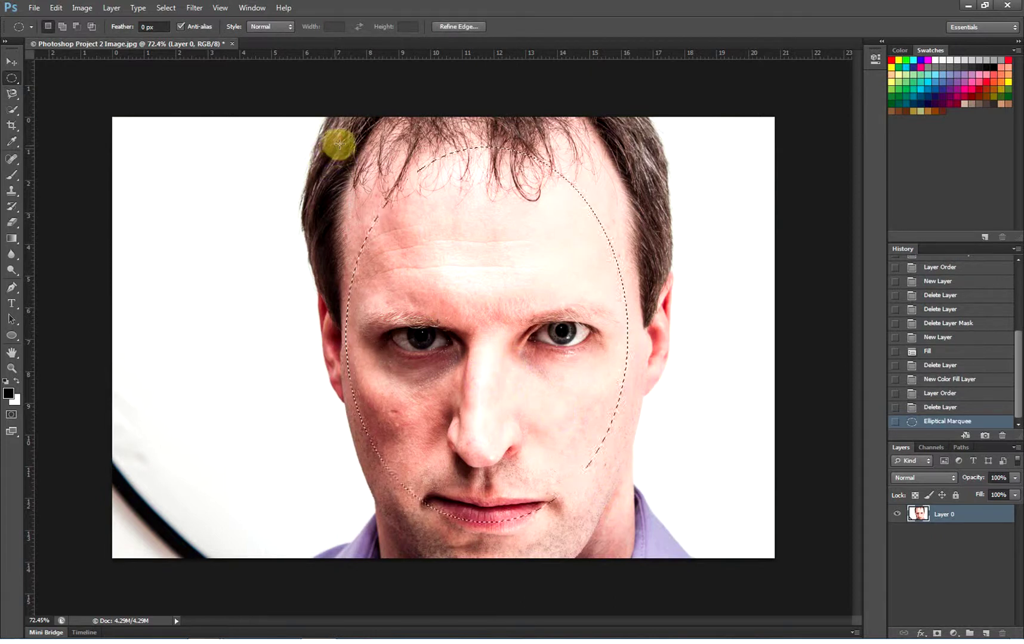
pyautogui.moveTo(339, 143); pyautogui.dragTo(627, 541)
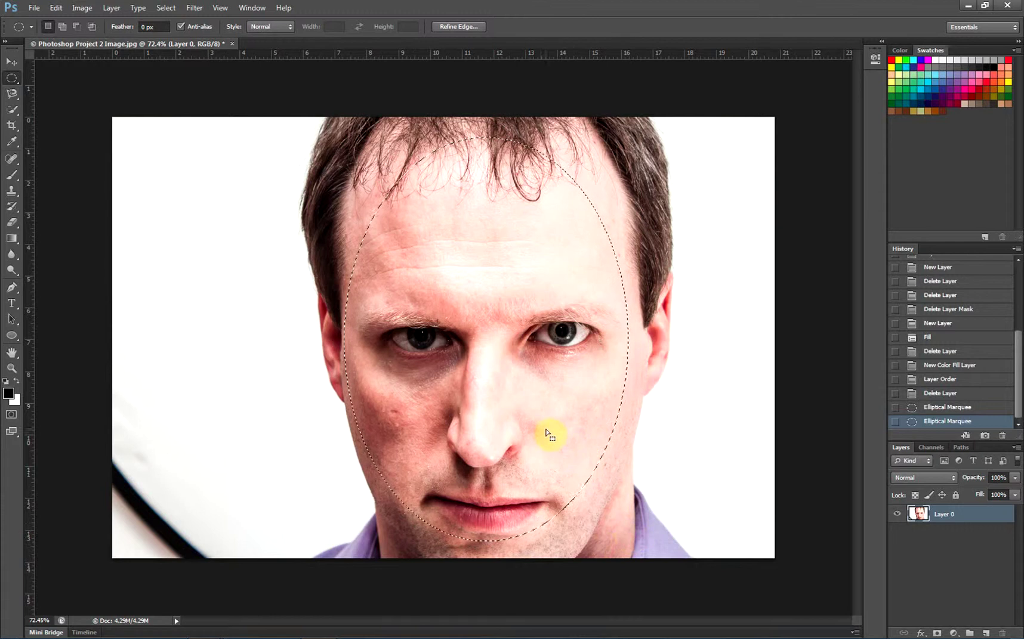
pyautogui.click(325, 218)
# - Draw successive elliptical selections over different parts of the face in New selection mode, ending with one above the eye on the photo's right
pyautogui.moveTo(376, 204); pyautogui.dragTo(486, 290)
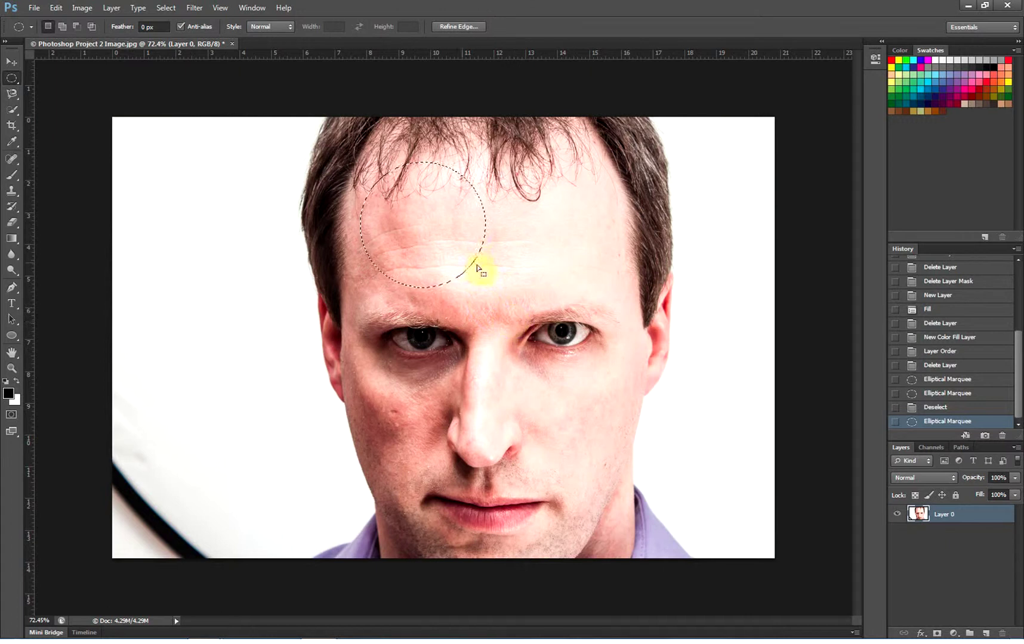
pyautogui.moveTo(513, 253); pyautogui.dragTo(633, 380)
pyautogui.moveTo(343, 182); pyautogui.dragTo(479, 423)
pyautogui.moveTo(525, 171); pyautogui.dragTo(630, 342)
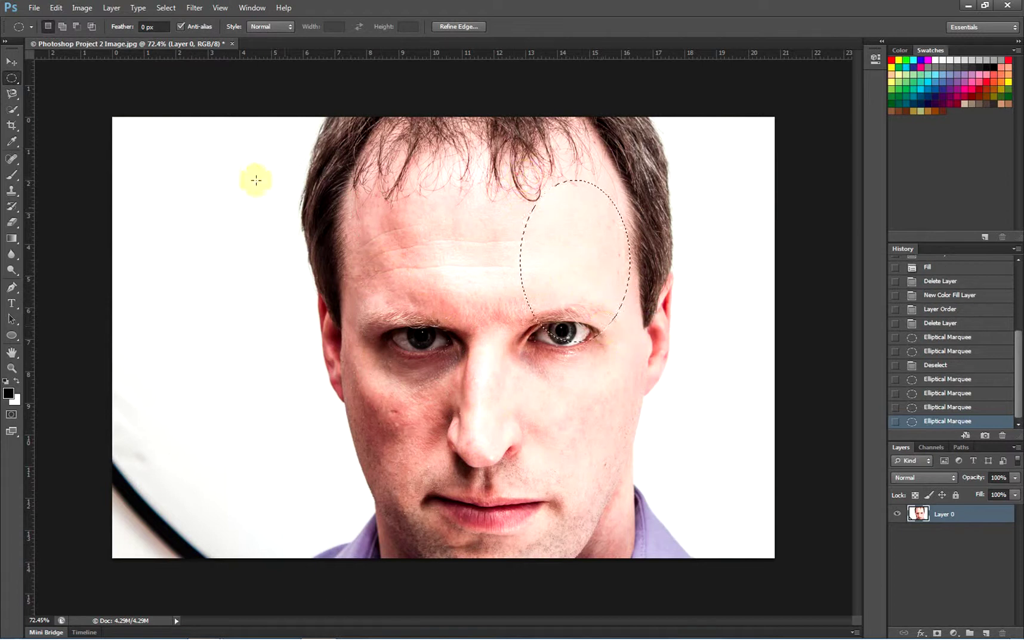
# - Add elliptical areas over the mid-forehead, the nose and cheek, and the temple on the photo's left to the existing selection
pyautogui.click(62, 26)
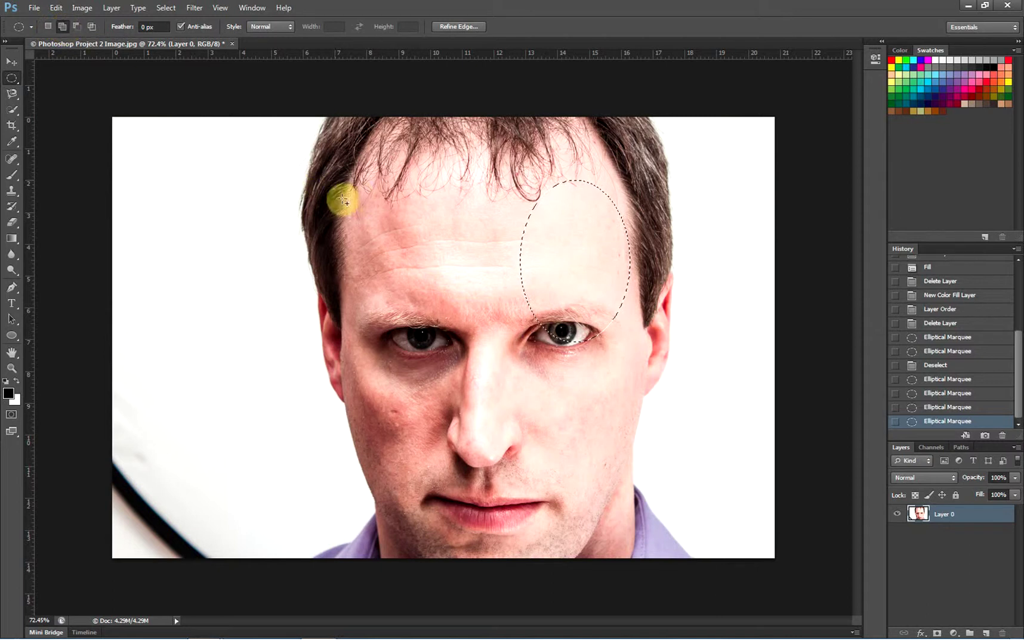
pyautogui.moveTo(493, 290); pyautogui.dragTo(503, 306)
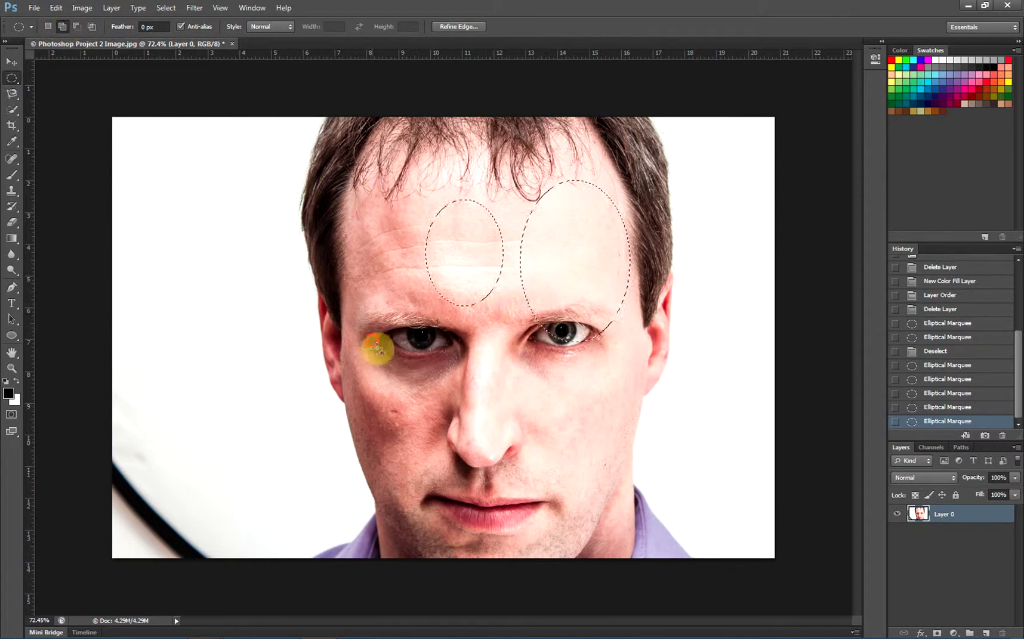
pyautogui.moveTo(535, 493); pyautogui.dragTo(374, 342)
pyautogui.moveTo(325, 171); pyautogui.dragTo(389, 284)
# - Subtract elliptical areas from the three forehead selections so that pieces are cut out of each one
pyautogui.click(77, 27)
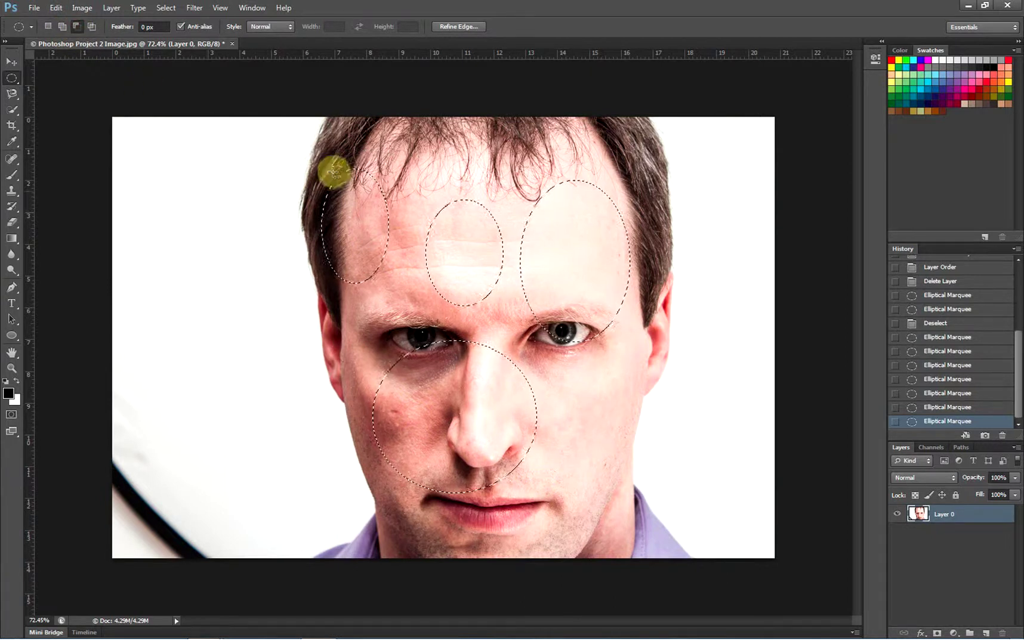
pyautogui.moveTo(300, 157); pyautogui.dragTo(400, 213)
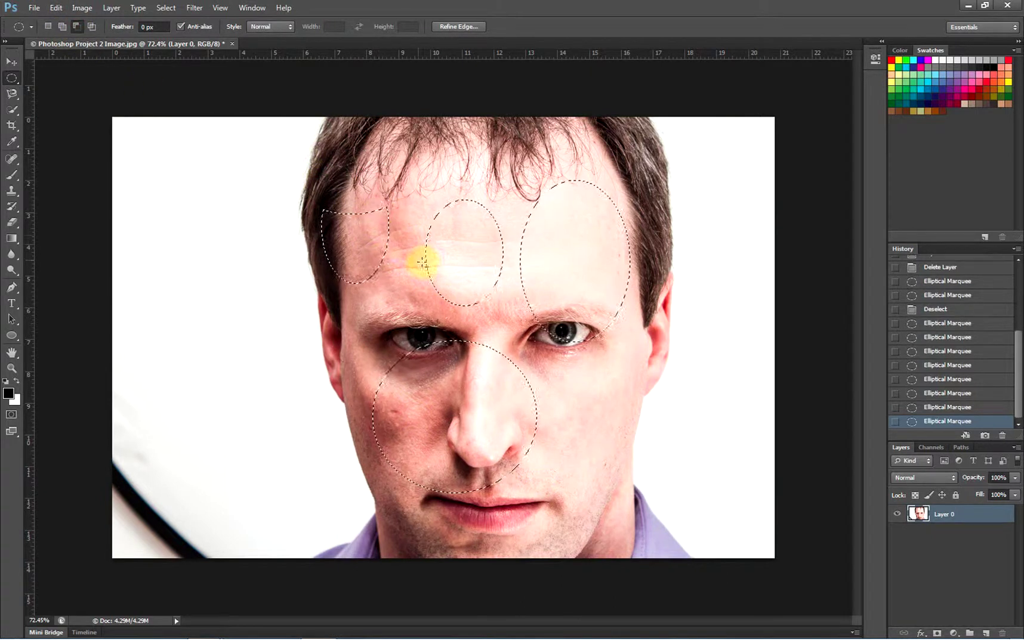
pyautogui.moveTo(519, 271); pyautogui.dragTo(517, 271)
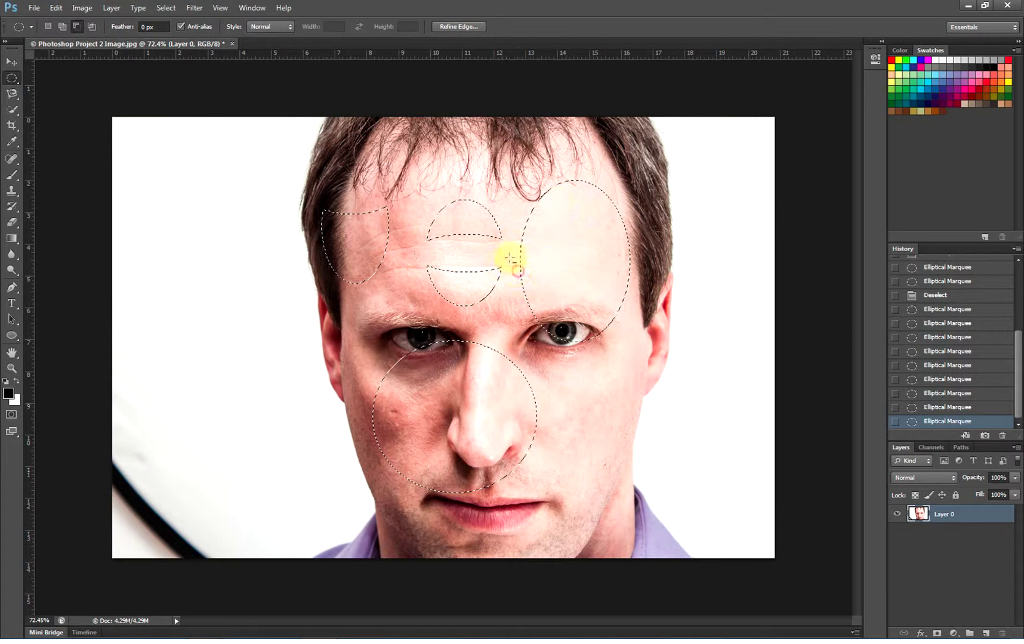
pyautogui.moveTo(609, 236); pyautogui.dragTo(640, 231)
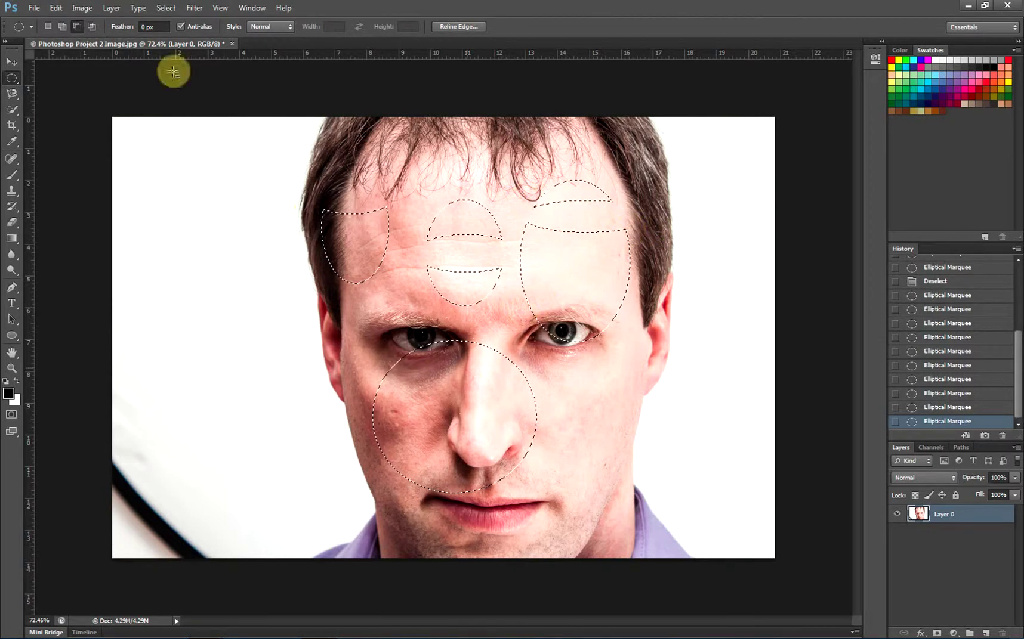
# - Intersect the selection with a large ellipse over the upper face, restore New selection mode, and deselect everything
pyautogui.click(91, 26)
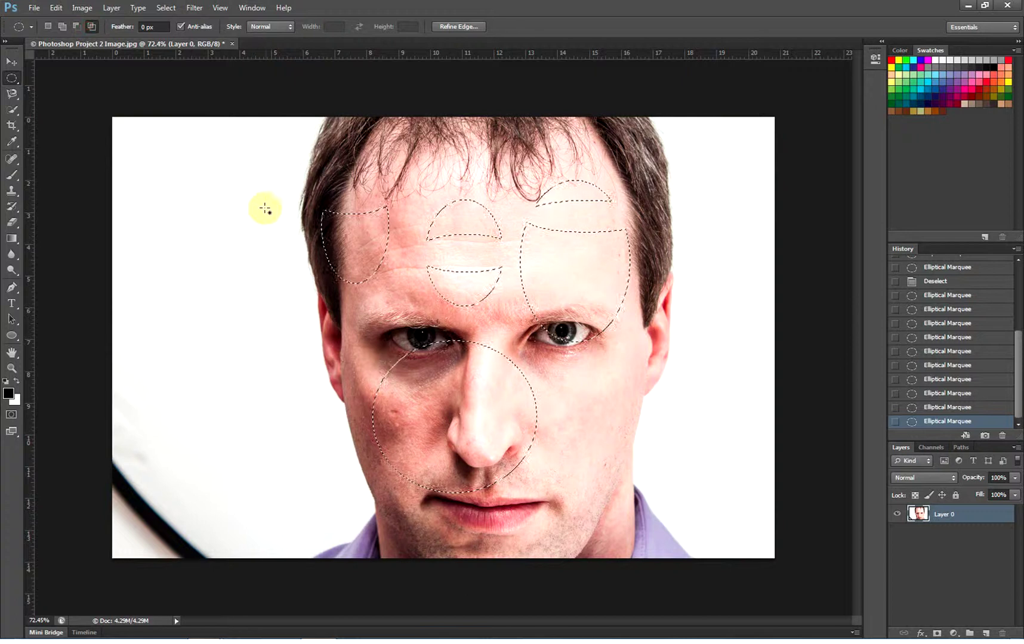
pyautogui.moveTo(265, 194); pyautogui.dragTo(295, 282)
pyautogui.moveTo(605, 320); pyautogui.dragTo(636, 340)
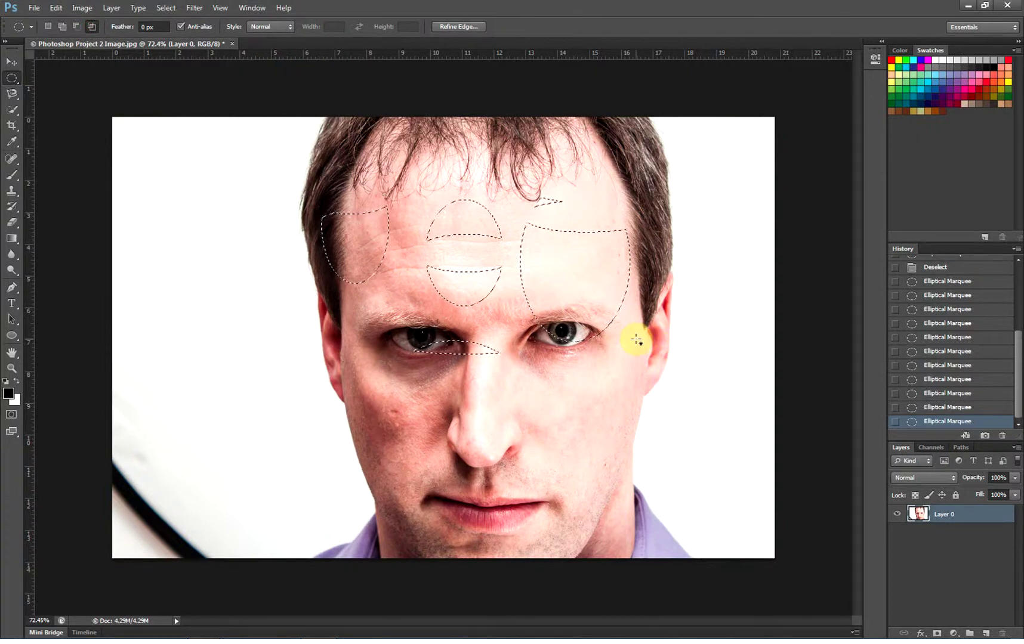
pyautogui.click(48, 28)
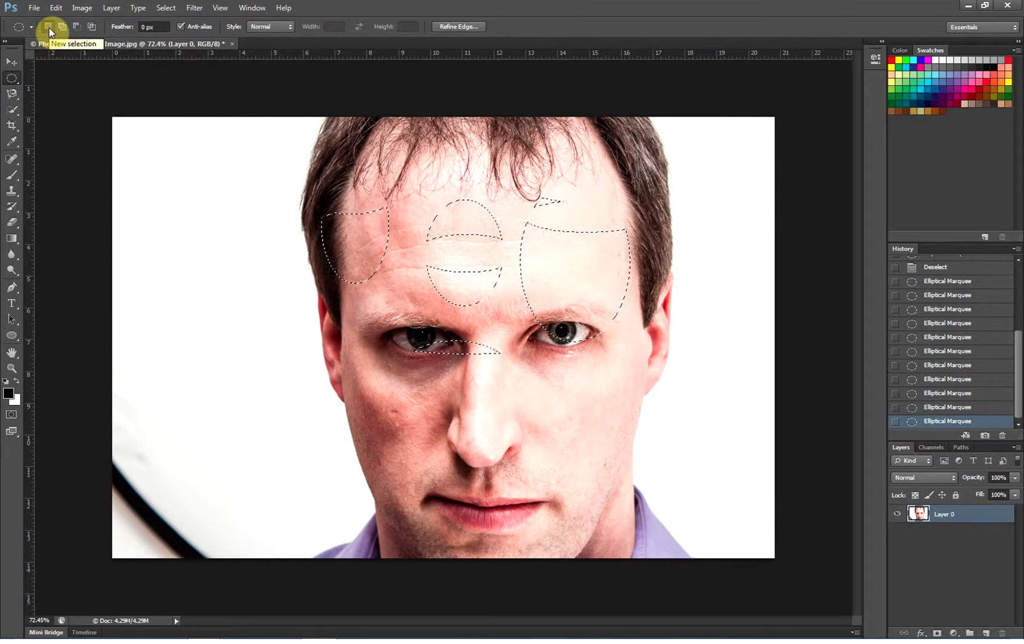
pyautogui.hotkey('ctrl', 'd')
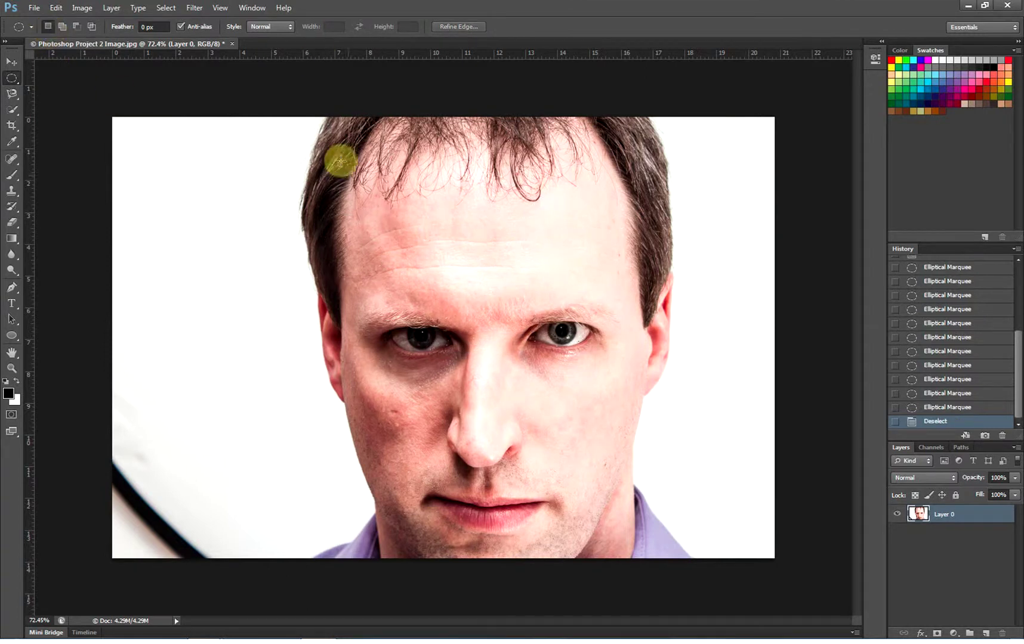
# - Draw an elliptical selection around the whole face, clear it, and select the iris of the eye on the photo's right
pyautogui.moveTo(339, 146); pyautogui.dragTo(654, 548)
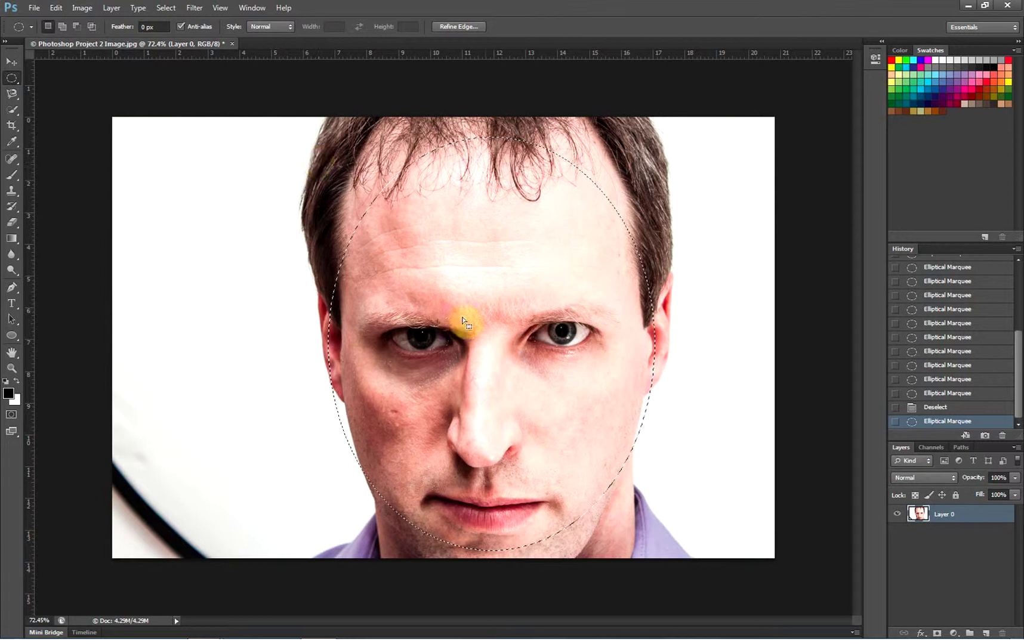
pyautogui.moveTo(555, 326); pyautogui.dragTo(555, 329)
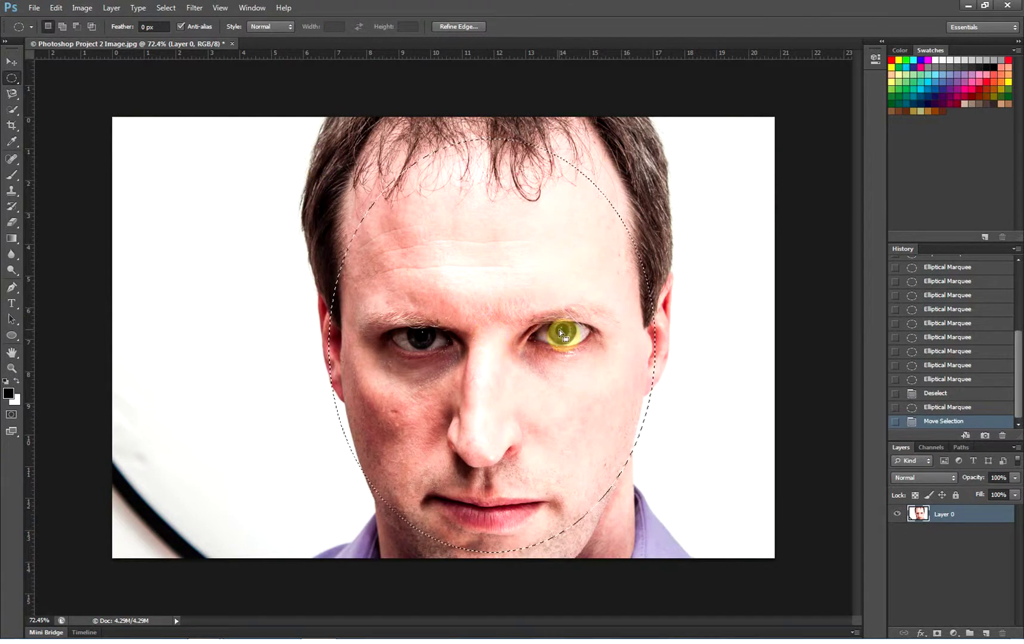
pyautogui.click(635, 306)
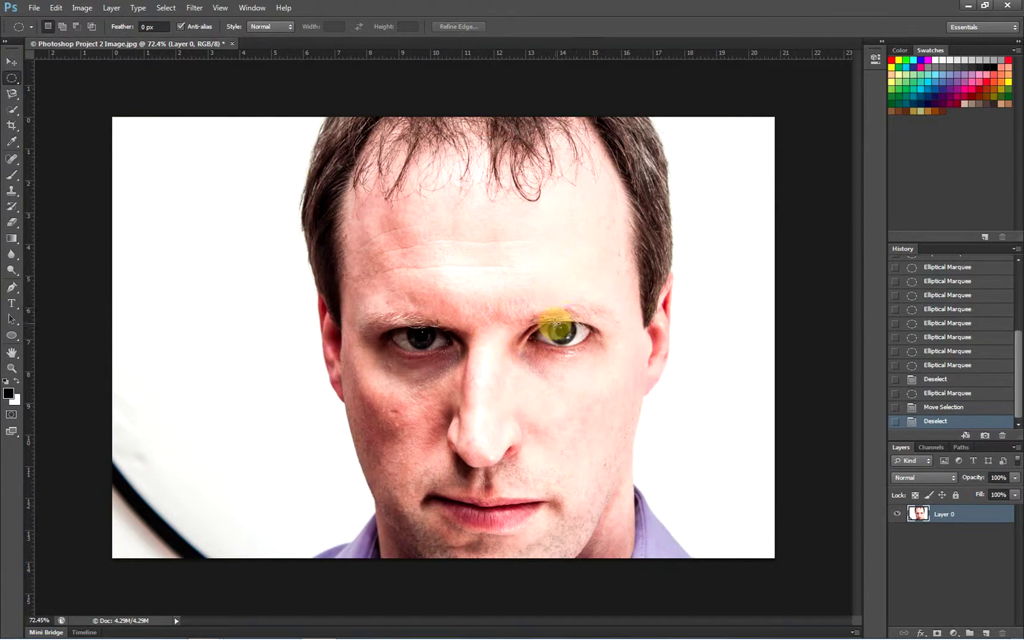
pyautogui.moveTo(556, 327); pyautogui.dragTo(574, 341)
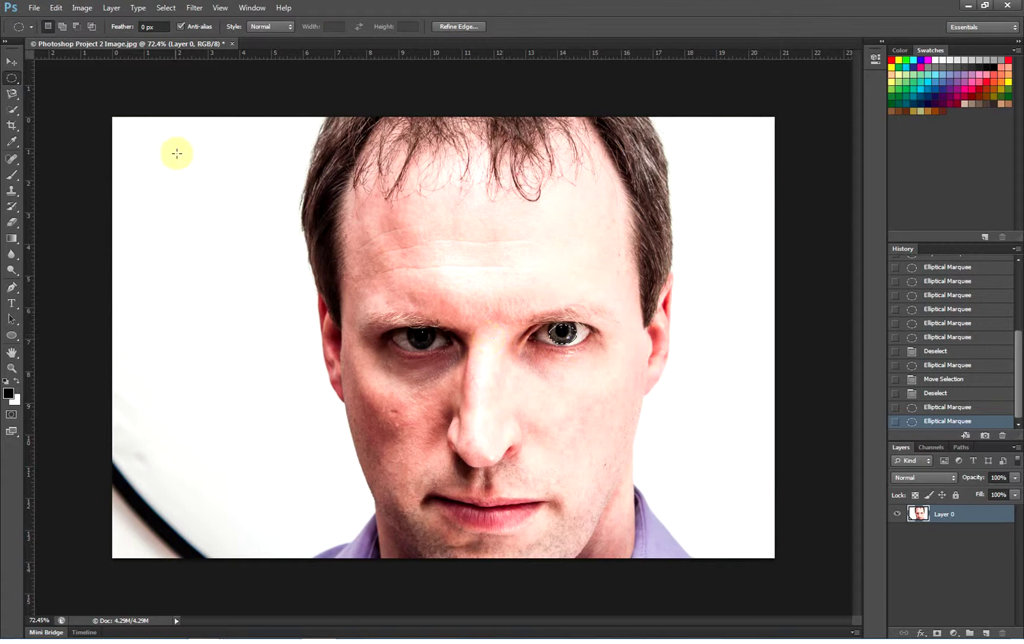
# - Trace a freehand Lasso selection loosely around the whole head down to the photo's lower edge, and deselect it
pyautogui.click(10, 96)
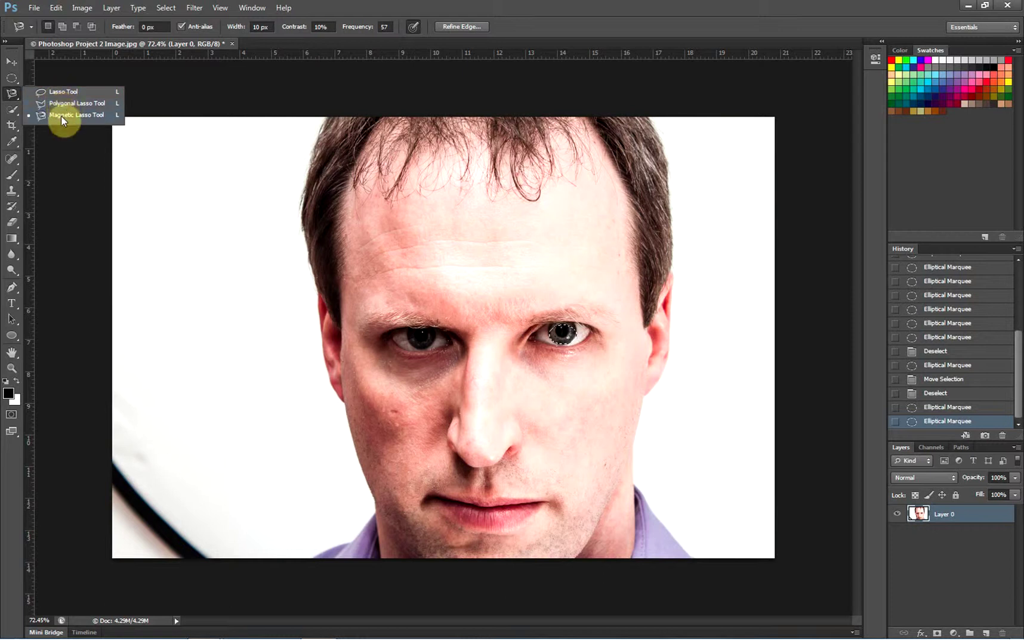
pyautogui.click(62, 90)
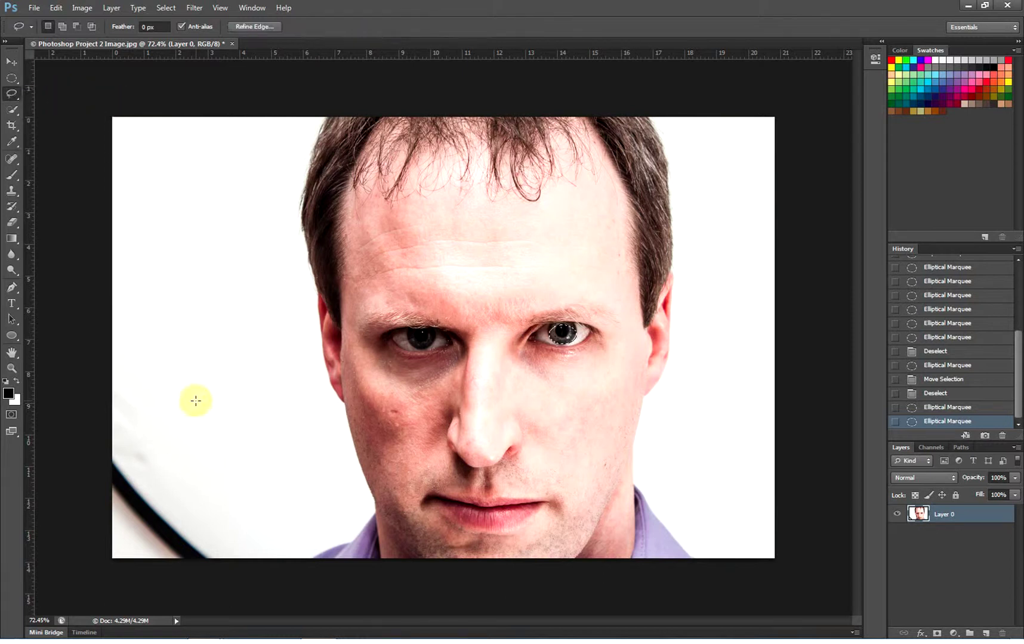
pyautogui.moveTo(393, 572)
pyautogui.mouseDown()
pyautogui.moveTo(374, 493)
pyautogui.moveTo(308, 352)
pyautogui.moveTo(295, 200)
pyautogui.moveTo(301, 152)
pyautogui.moveTo(325, 115)
pyautogui.moveTo(657, 125)
pyautogui.moveTo(676, 143)
pyautogui.moveTo(684, 287)
pyautogui.mouseUp()
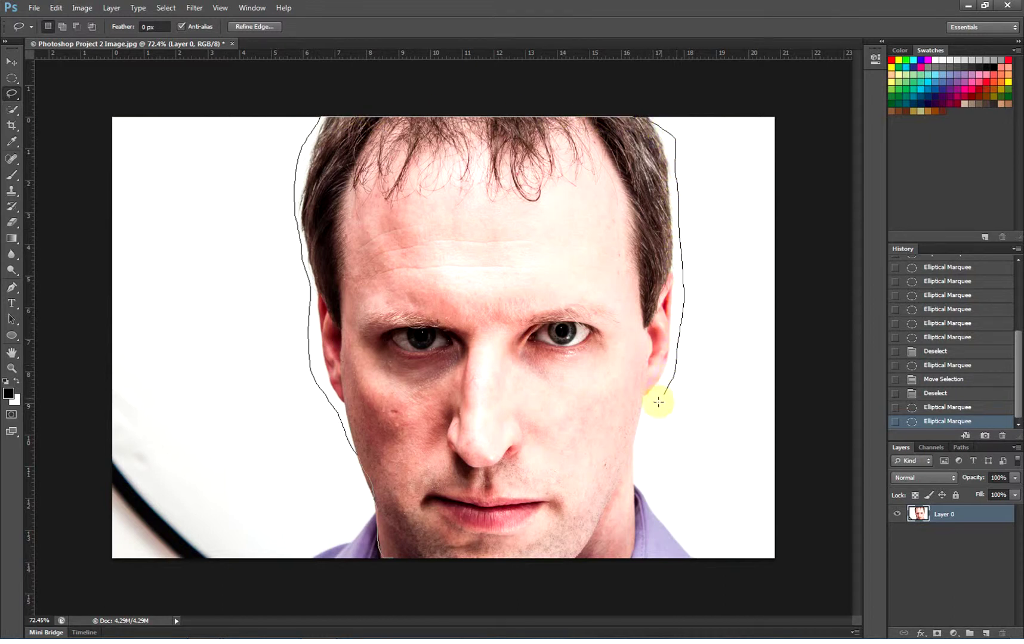
pyautogui.moveTo(639, 482)
pyautogui.mouseDown()
pyautogui.moveTo(621, 539)
pyautogui.moveTo(578, 564)
pyautogui.moveTo(388, 565)
pyautogui.moveTo(396, 560)
pyautogui.mouseUp()
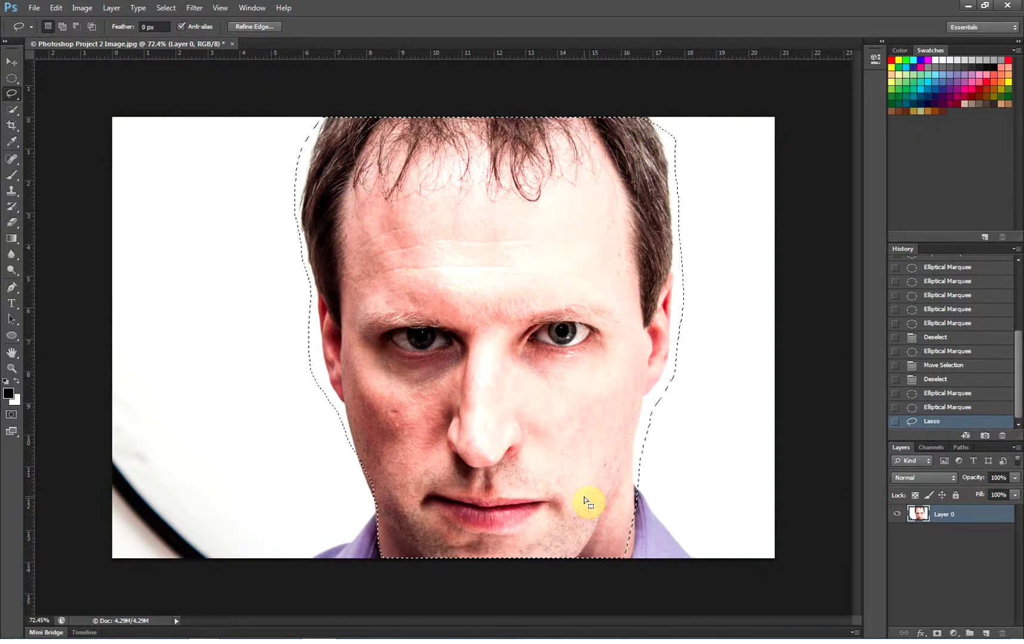
pyautogui.hotkey('ctrl', 'd')
# - Start a Polygonal Lasso outline at the neck on the photo's left and trace up the jaw to the top of the ear
pyautogui.click(12, 94)
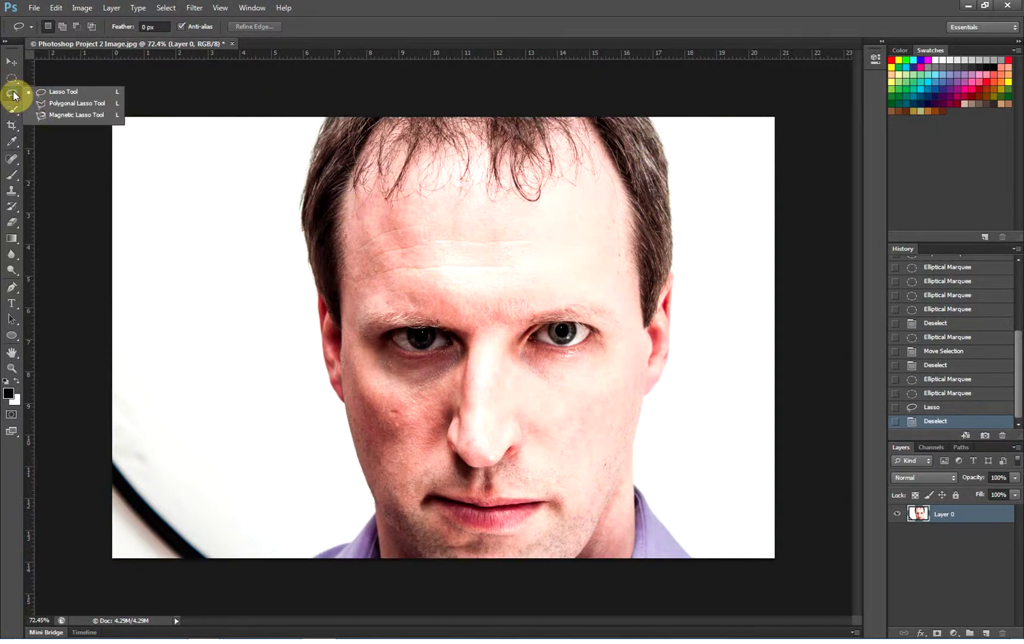
pyautogui.click(54, 106)
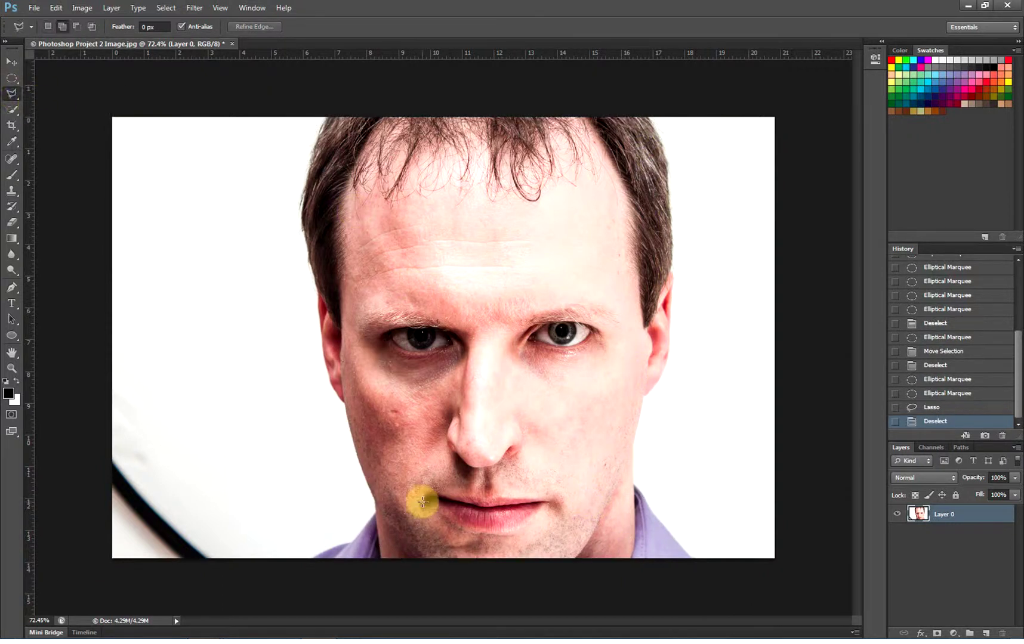
pyautogui.click(379, 560)
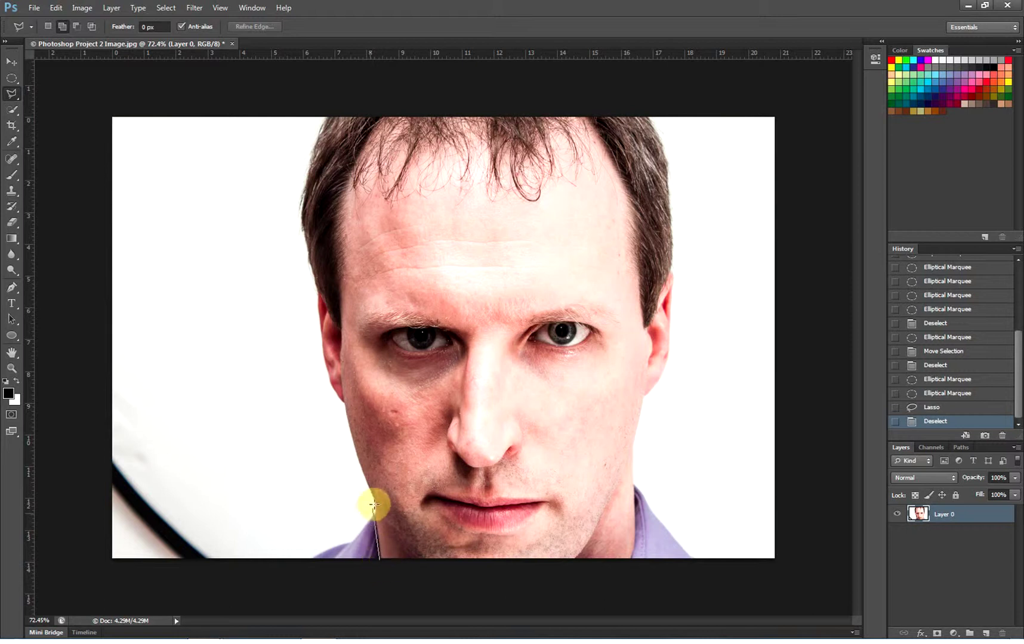
pyautogui.click(376, 503)
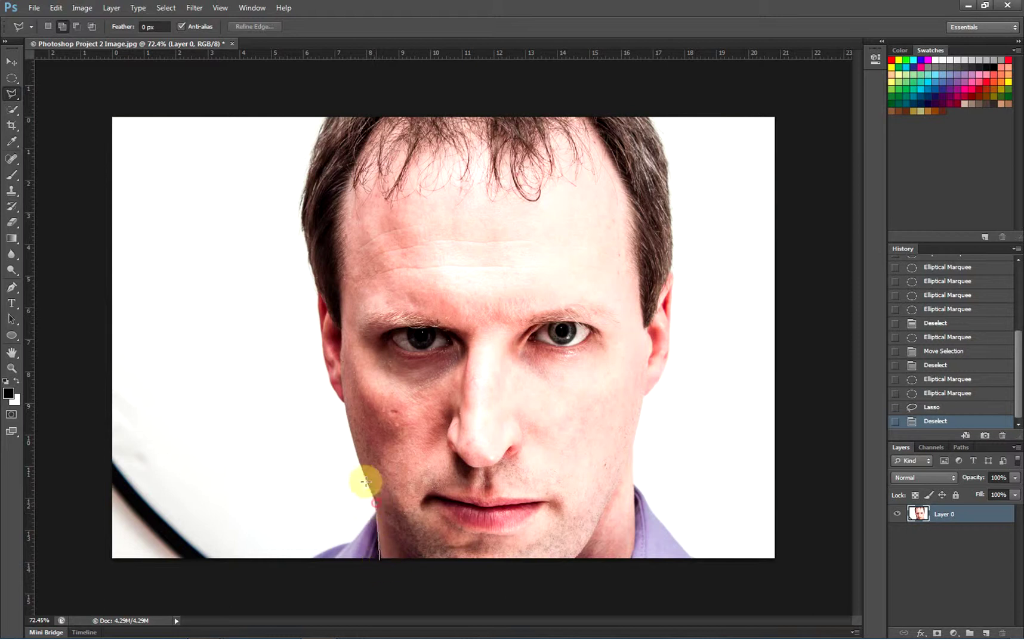
pyautogui.click(355, 446)
pyautogui.click(344, 401)
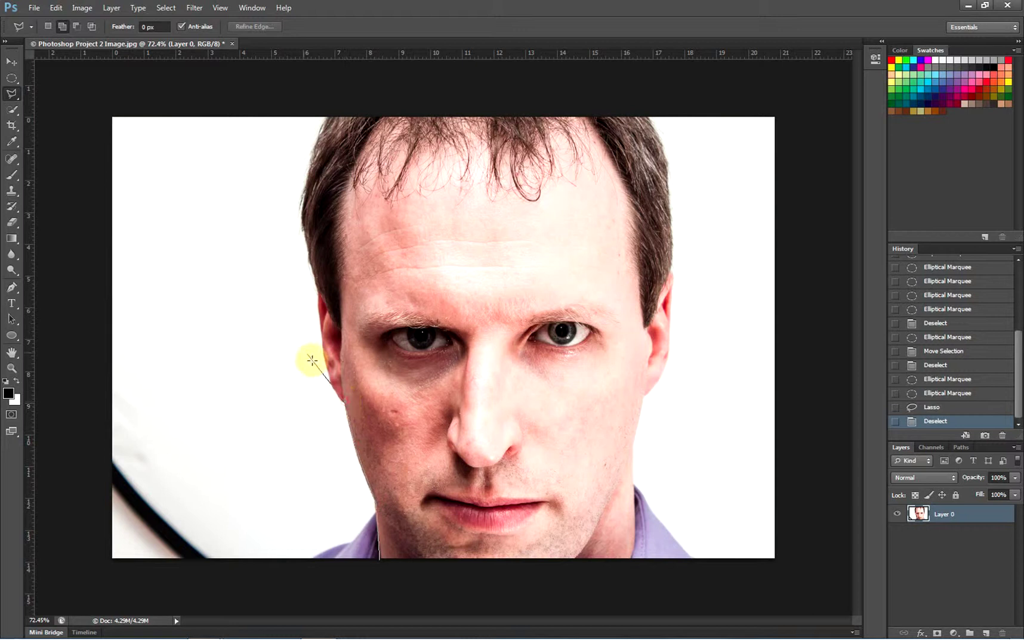
pyautogui.click(331, 388)
pyautogui.click(319, 348)
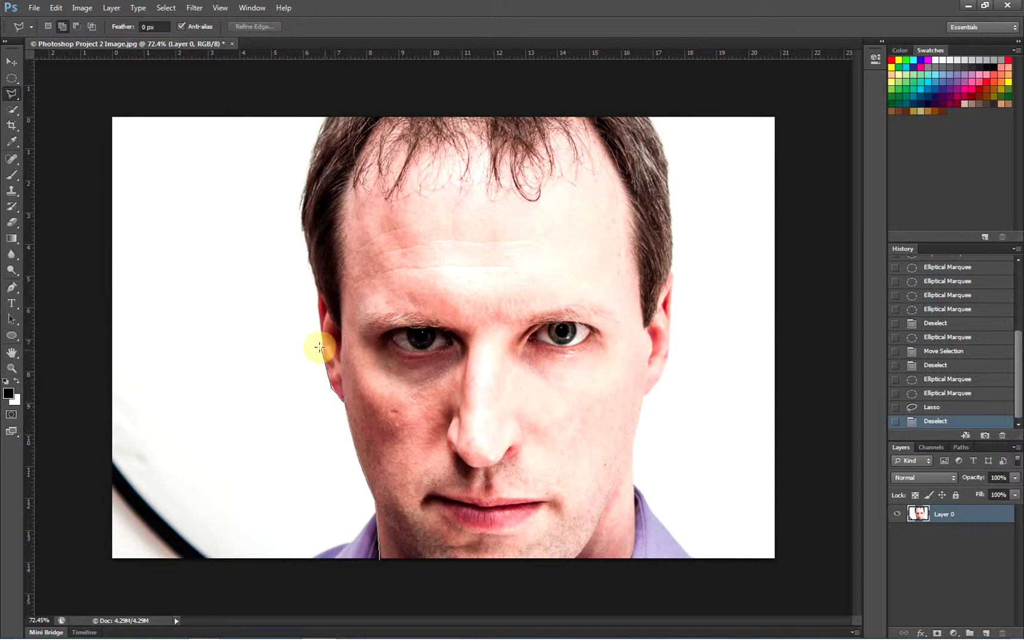
pyautogui.click(317, 300)
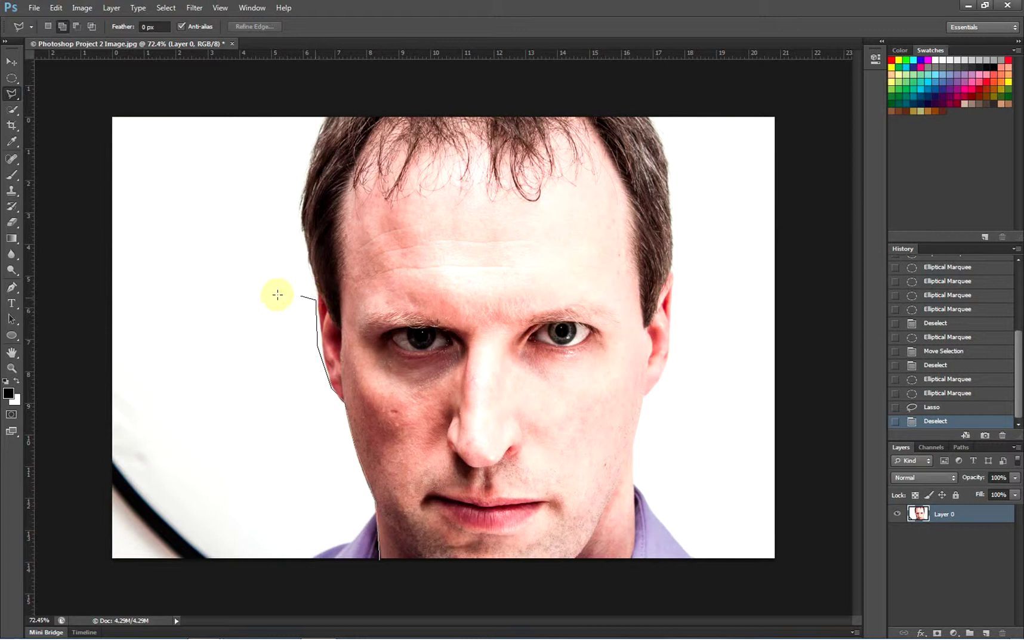
pyautogui.click(183, 292)
pyautogui.click(305, 247)
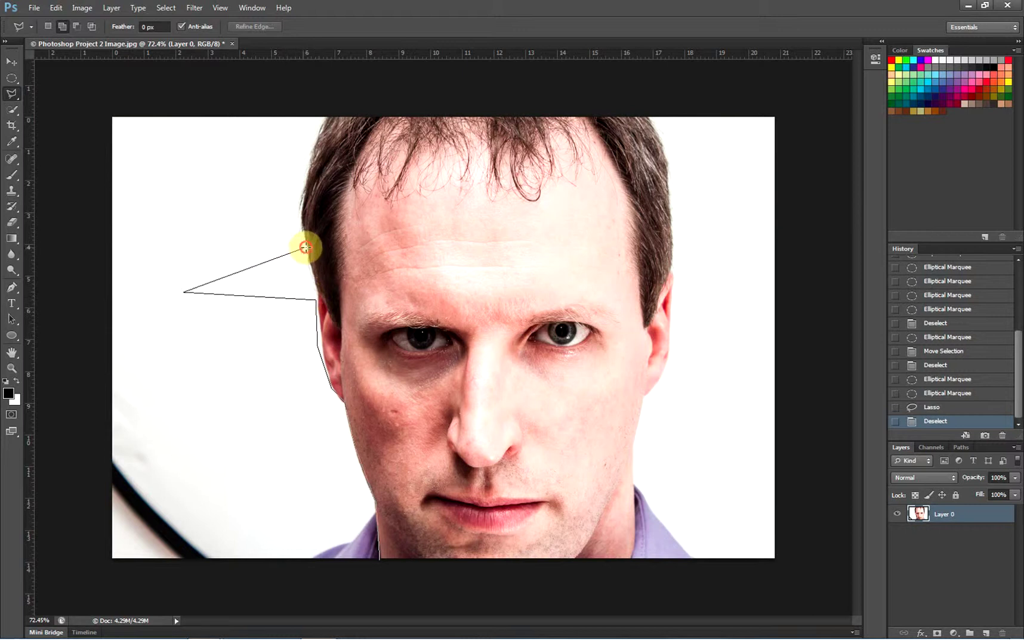
pyautogui.click(300, 225)
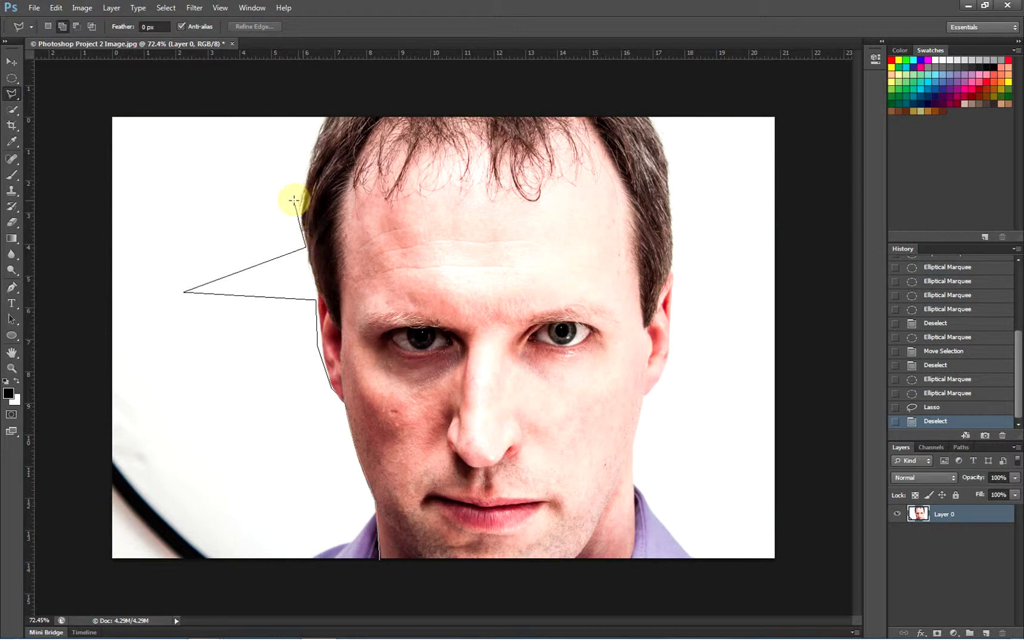
pyautogui.press('BackSpace')
pyautogui.press('BackSpace')
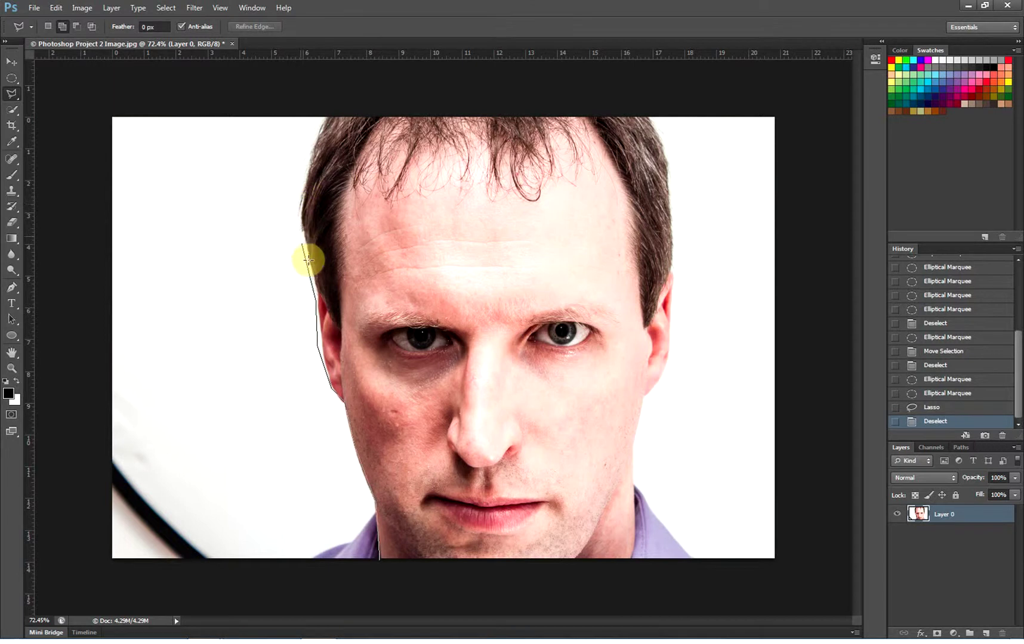
# - Continue the Polygonal Lasso outline from the ear up the hair on the photo's left to the upper photo edge
pyautogui.click(313, 273)
pyautogui.click(301, 242)
pyautogui.click(300, 203)
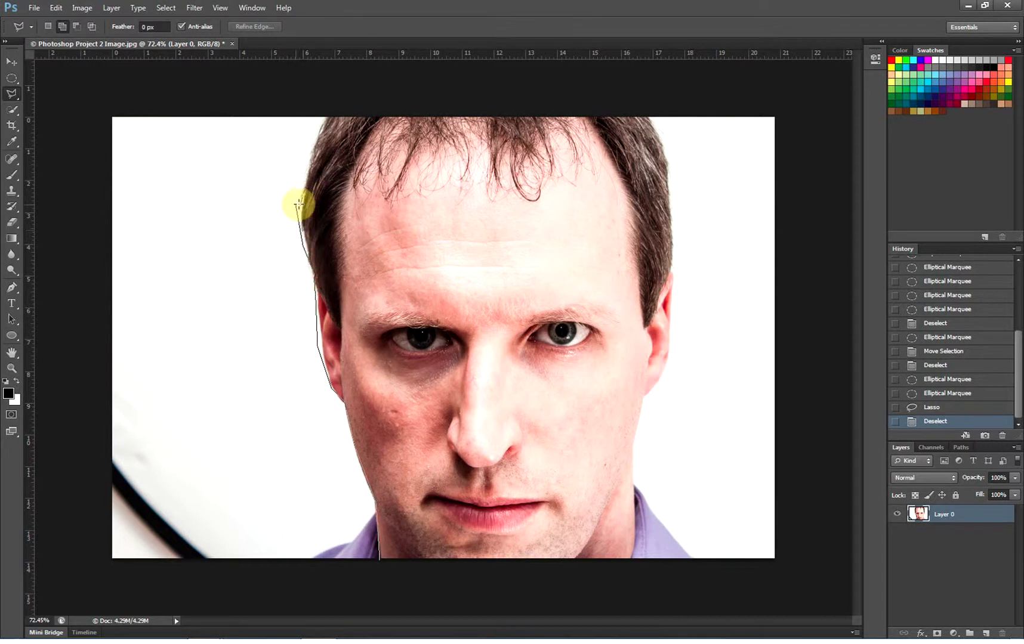
pyautogui.click(328, 115)
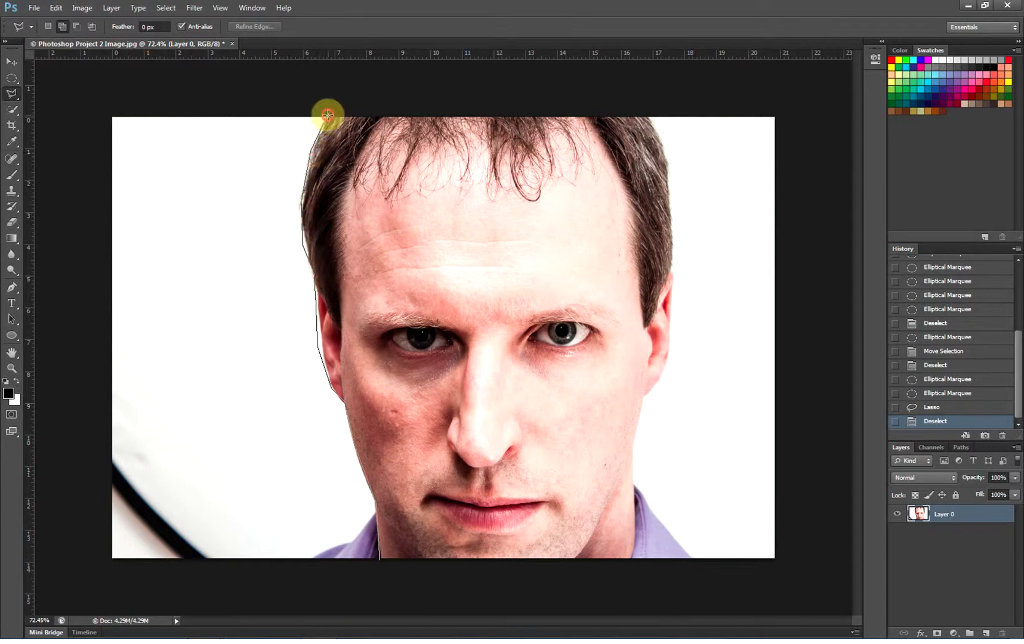
# - Carry the outline along the upper photo edge and down the hair on the photo's right, replacing the point placed too far out
pyautogui.click(649, 117)
pyautogui.click(674, 160)
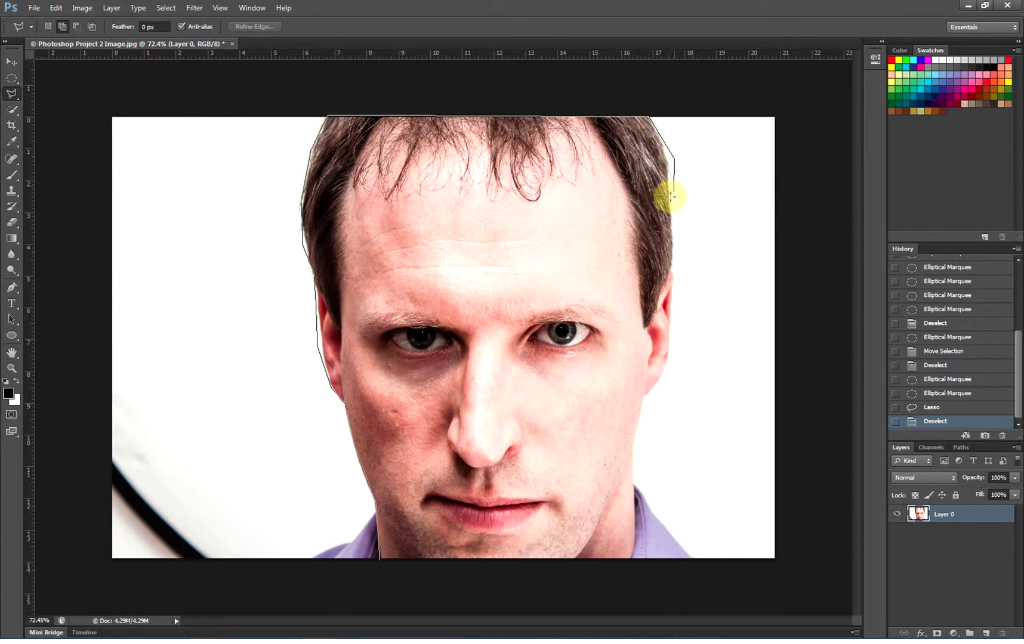
pyautogui.press('BackSpace')
pyautogui.click(665, 153)
pyautogui.click(670, 204)
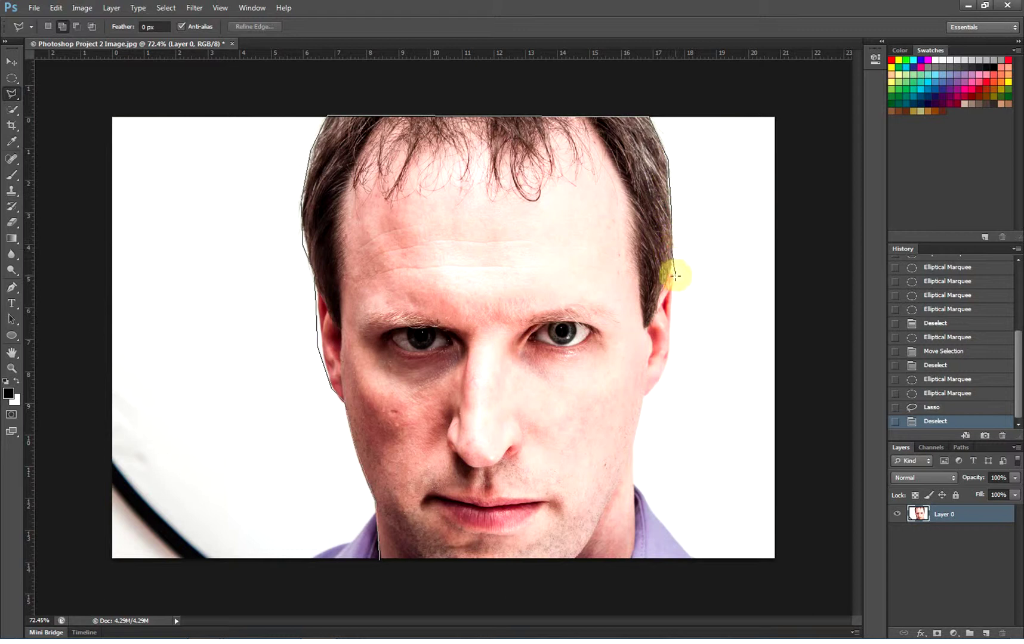
# - Trace the ear, jaw and neck on the photo's right, close the outline along the lower photo edge, and deselect it
pyautogui.click(671, 328)
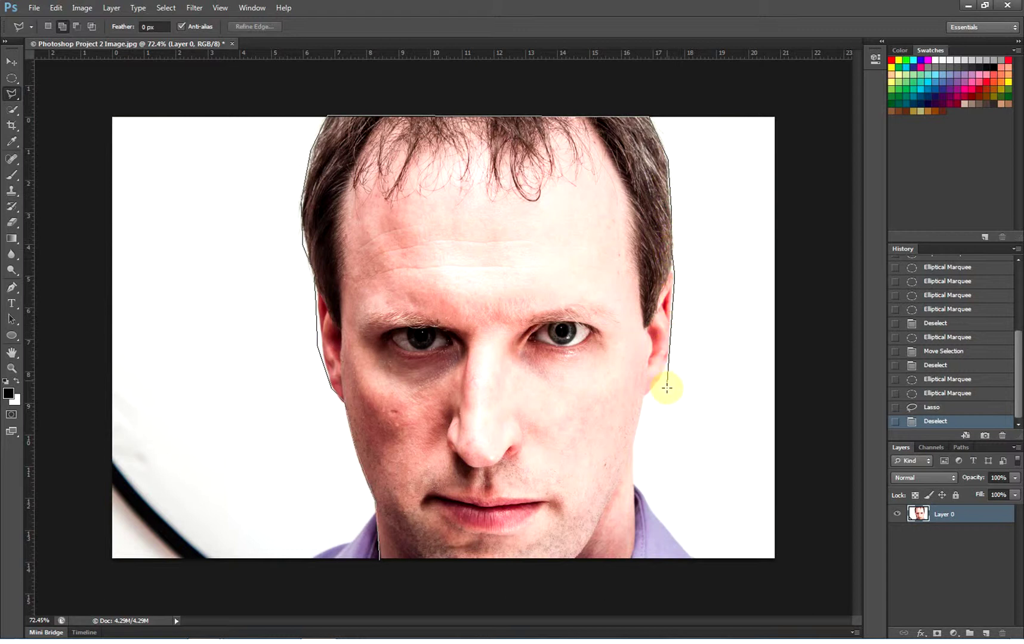
pyautogui.click(663, 382)
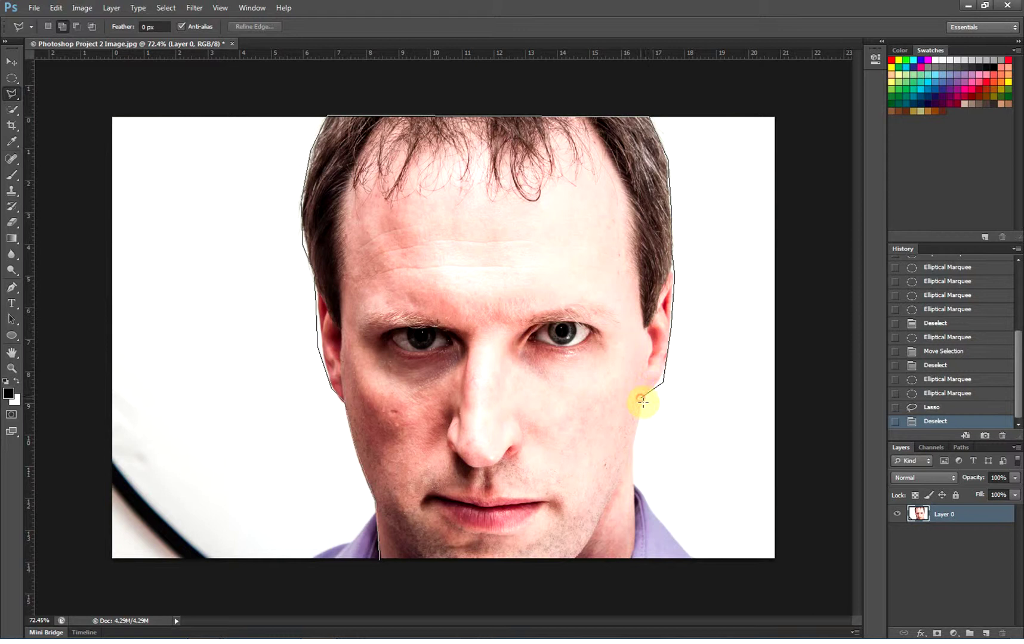
pyautogui.click(634, 461)
pyautogui.click(634, 556)
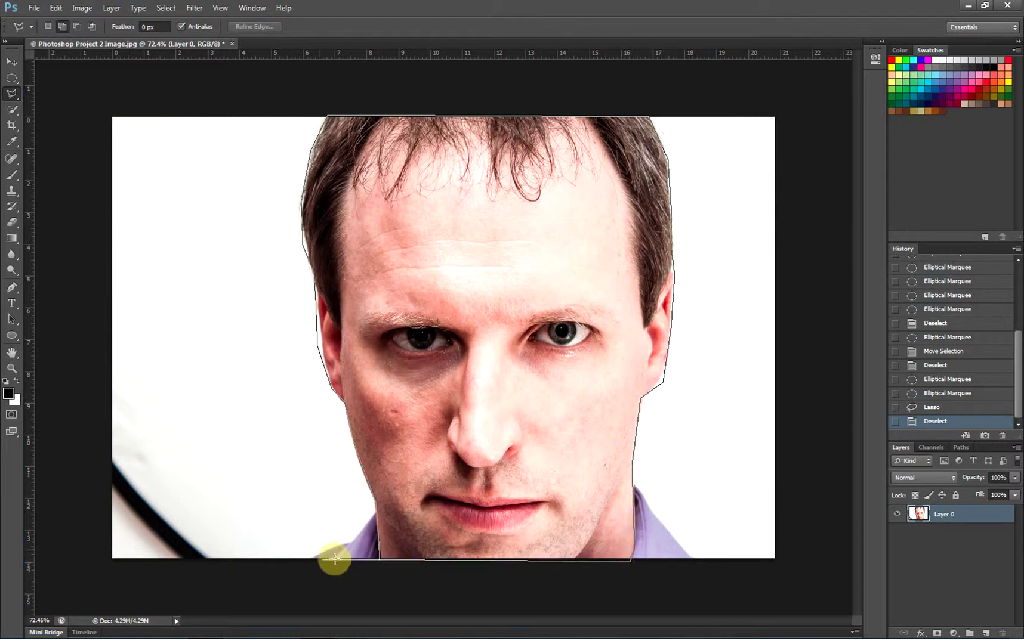
pyautogui.click(379, 561)
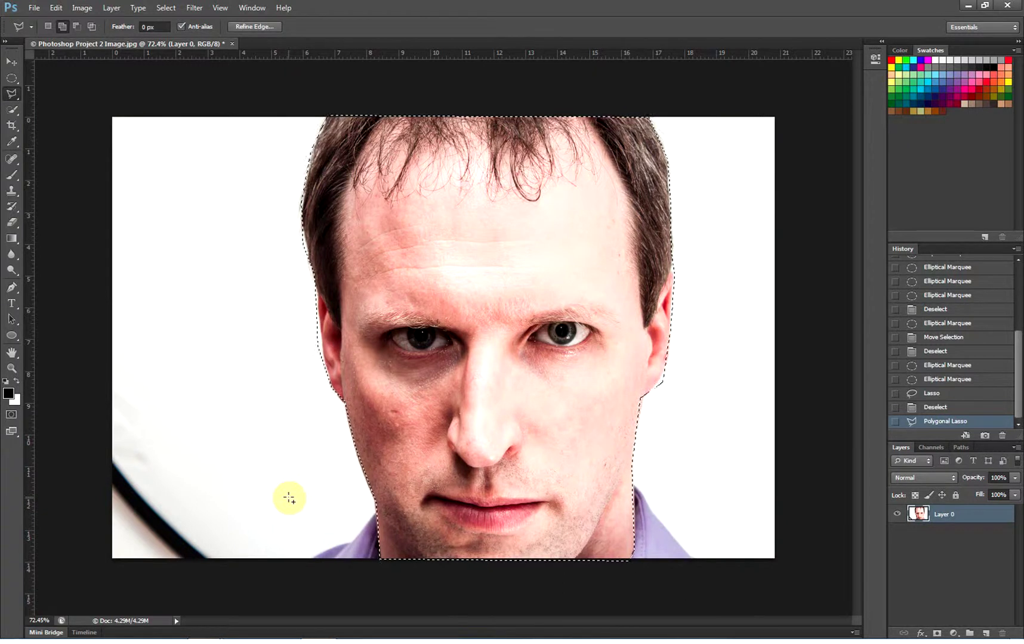
pyautogui.click(402, 139)
# - Trace the whole head from the neck on the photo's left with the Magnetic Lasso, close the outline, and deselect it
pyautogui.click(16, 96)
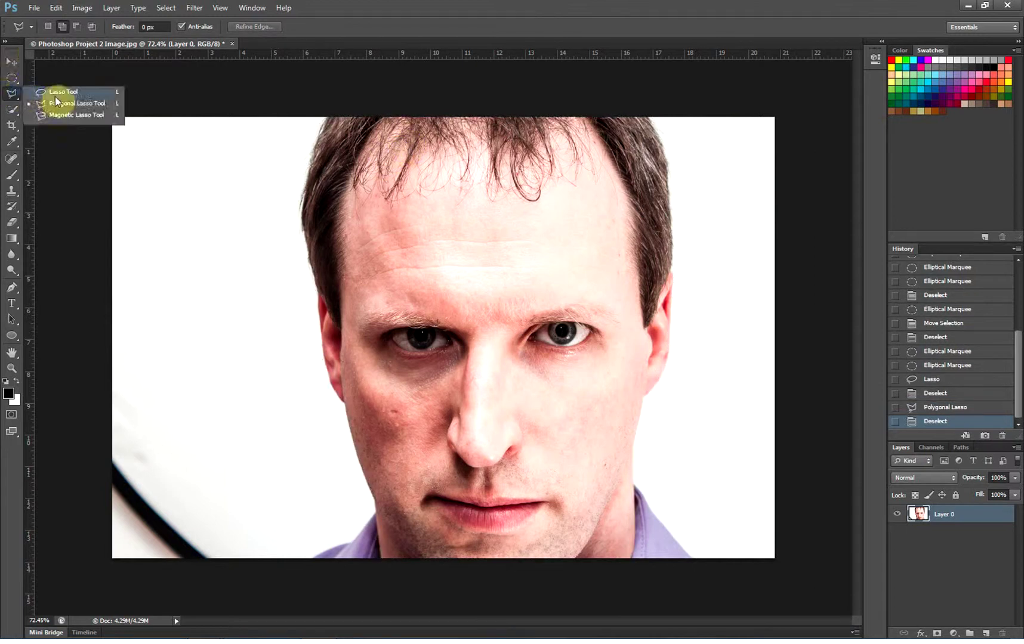
pyautogui.click(62, 113)
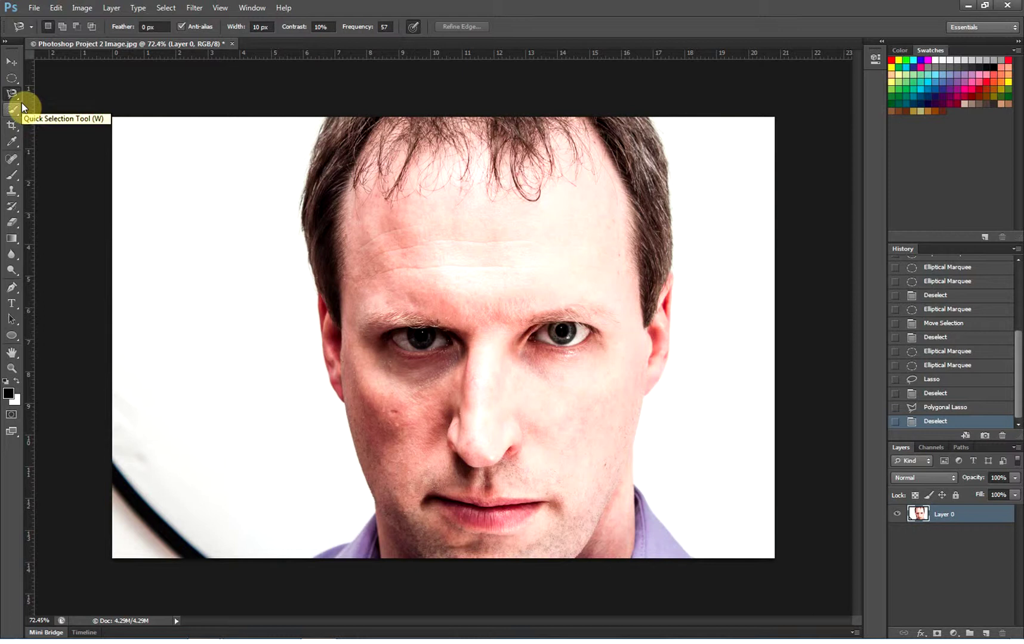
pyautogui.click(380, 558)
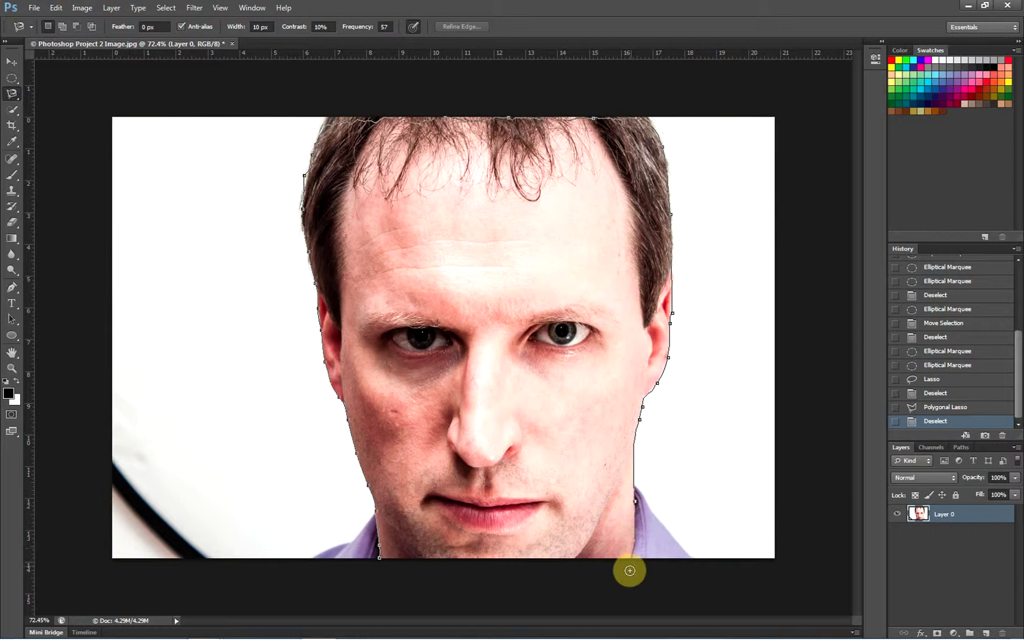
pyautogui.click(381, 560)
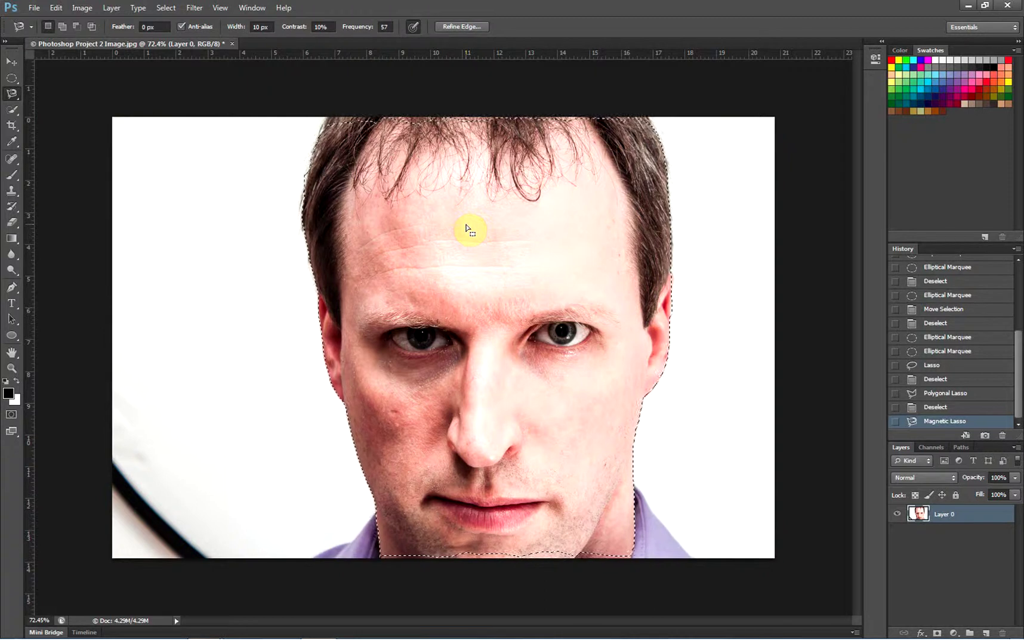
pyautogui.hotkey('ctrl', 'd')
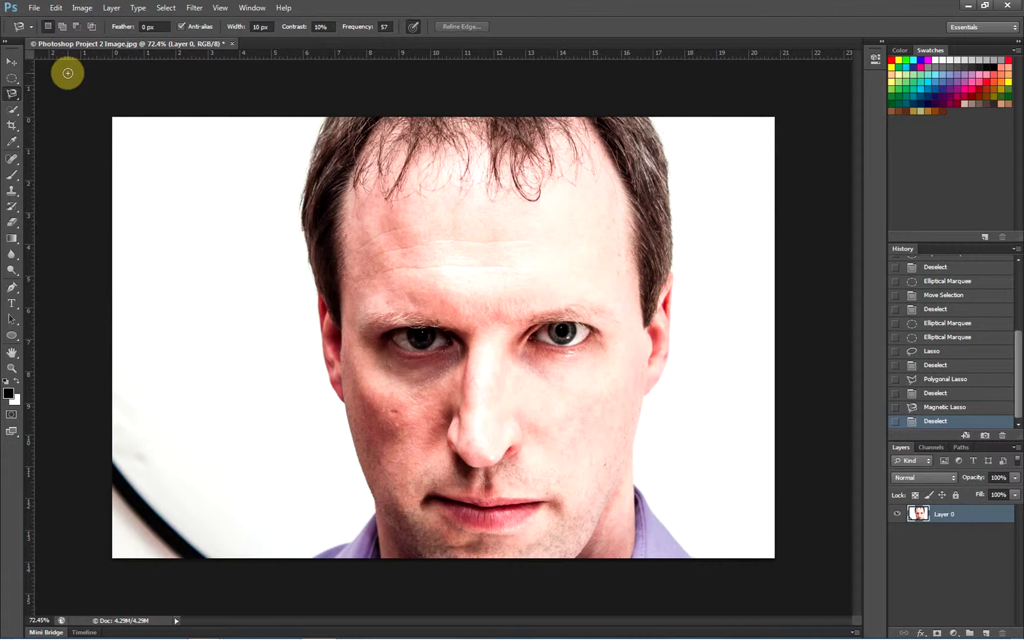
# - Select the skin with the Magic Wand at tolerance 50, adding the forehead, its highlights and the area under the eye on the photo's left
pyautogui.click(15, 113)
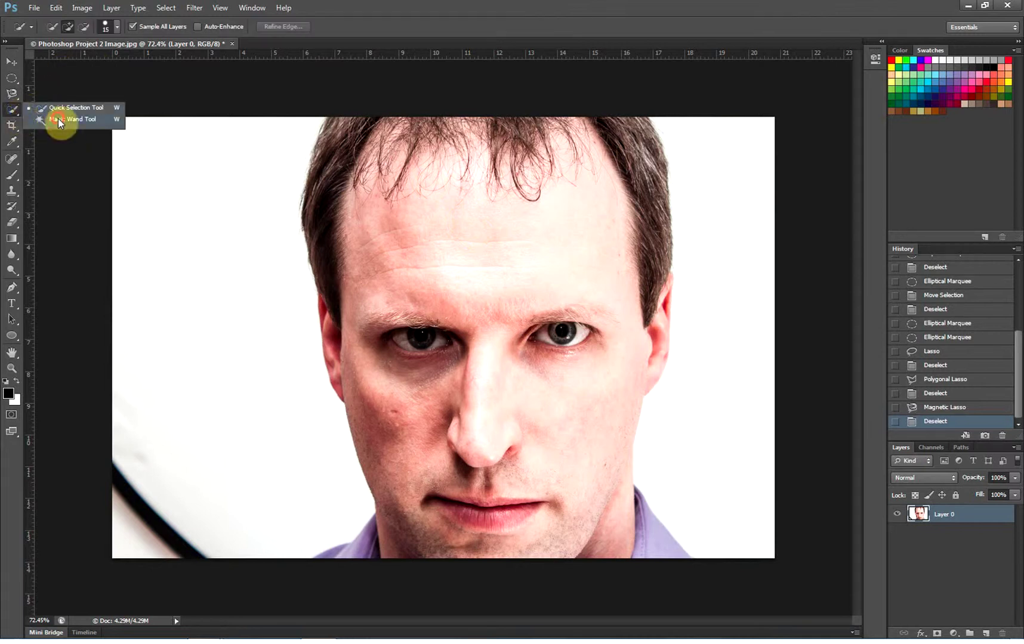
pyautogui.click(58, 118)
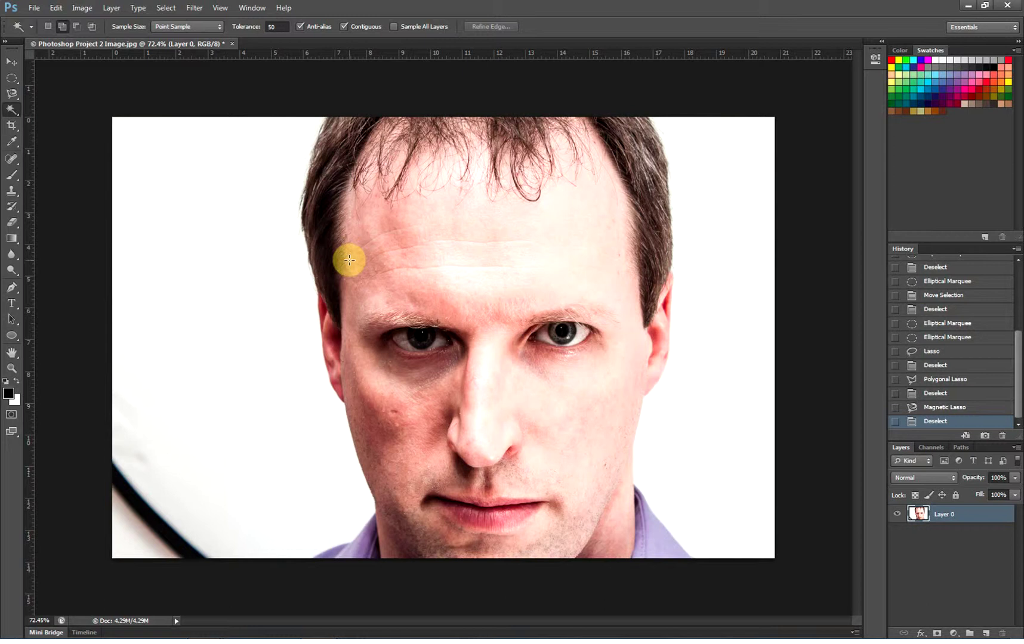
pyautogui.click(413, 222)
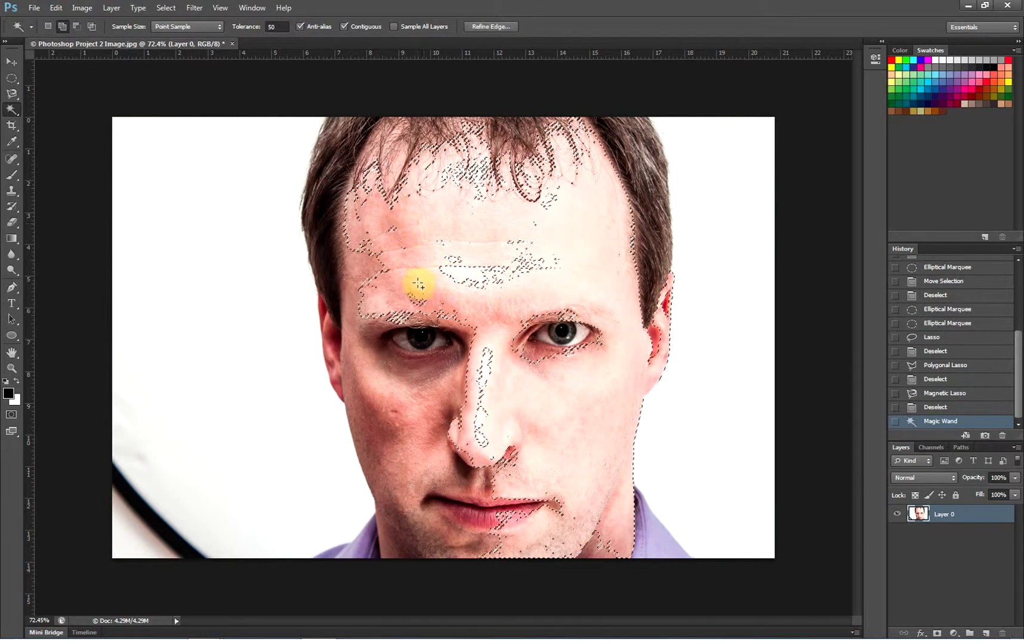
pyautogui.click(411, 355)
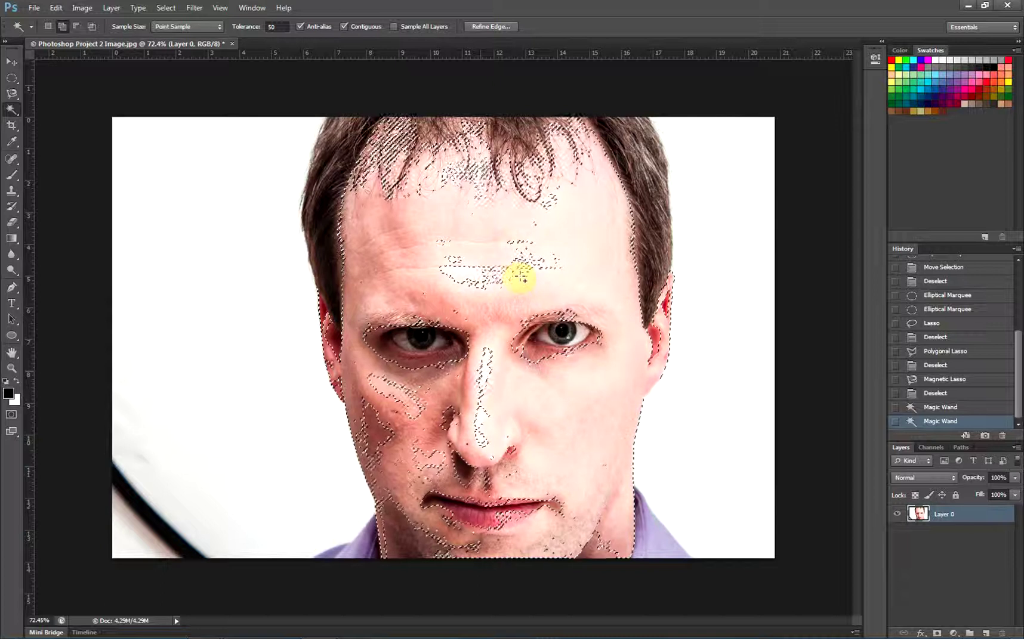
pyautogui.click(468, 271)
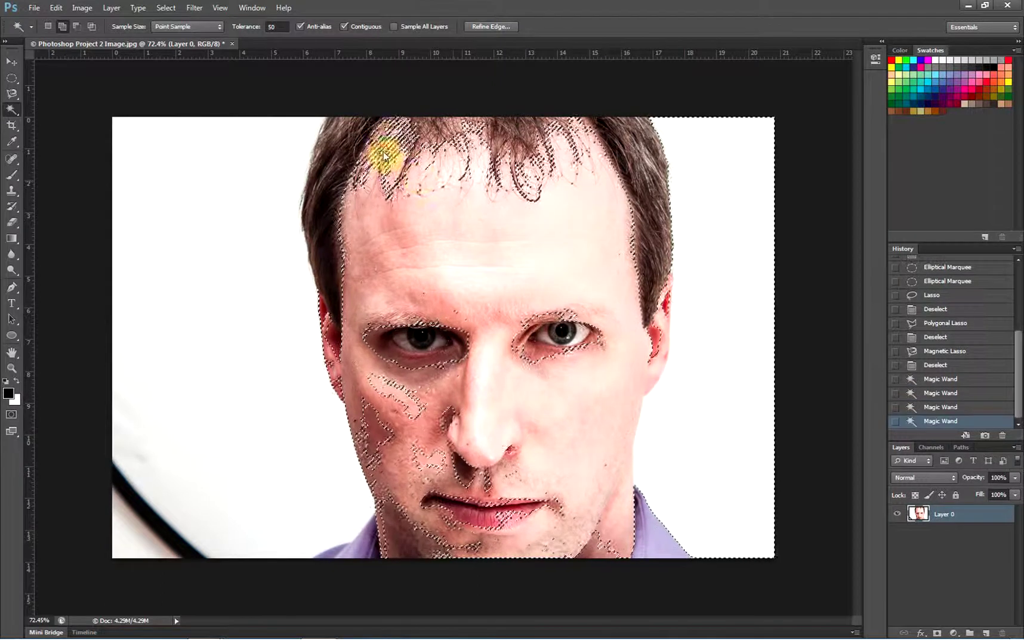
# - Add the hair on the photo's left side of the head to the Magic Wand selection
pyautogui.click(331, 137)
pyautogui.click(321, 222)
pyautogui.click(327, 172)
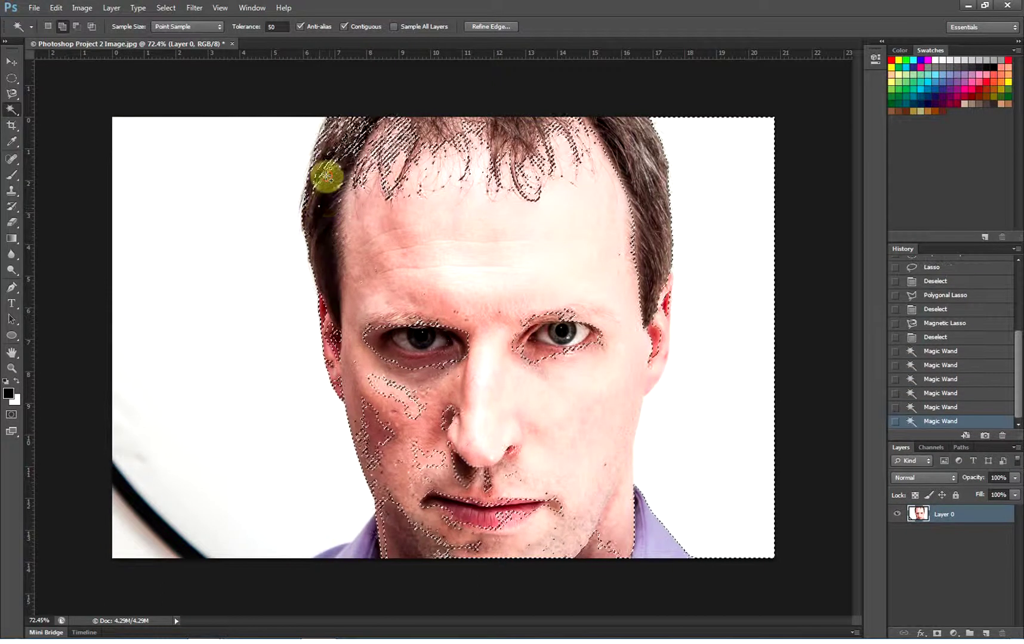
pyautogui.click(343, 138)
pyautogui.click(358, 137)
pyautogui.click(376, 145)
pyautogui.click(366, 160)
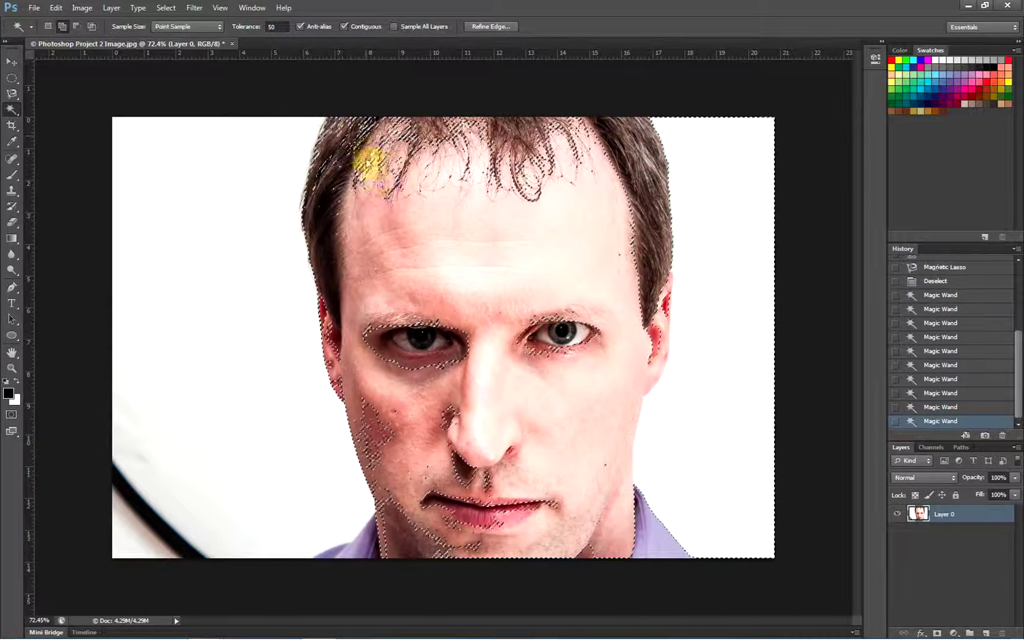
# - Add the fringe above the forehead and the hair on the photo's right to the Magic Wand selection
pyautogui.click(411, 173)
pyautogui.click(437, 125)
pyautogui.click(485, 124)
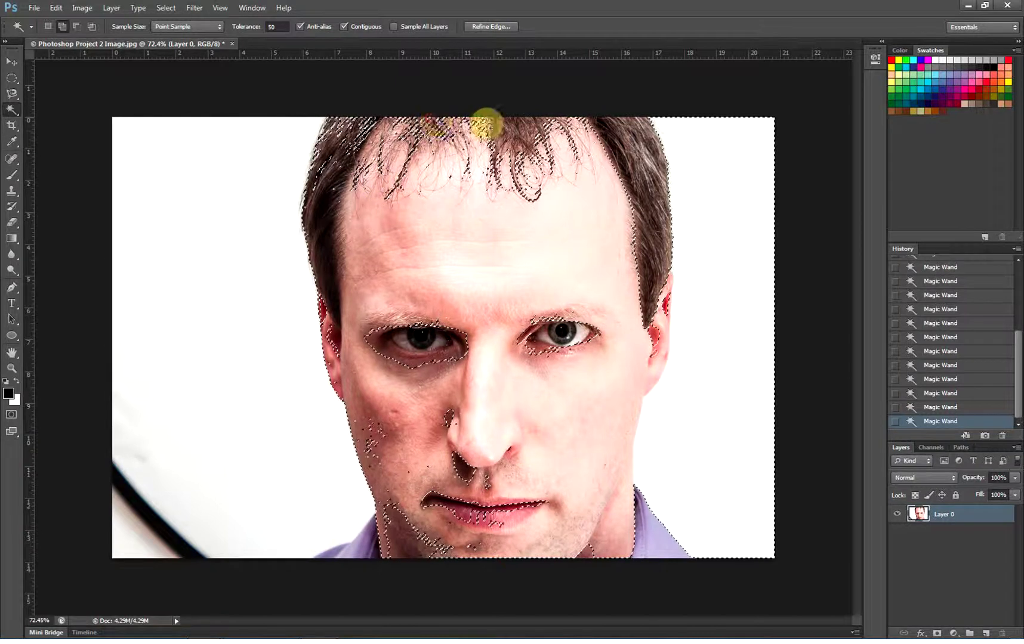
pyautogui.click(523, 119)
pyautogui.click(590, 133)
pyautogui.click(631, 149)
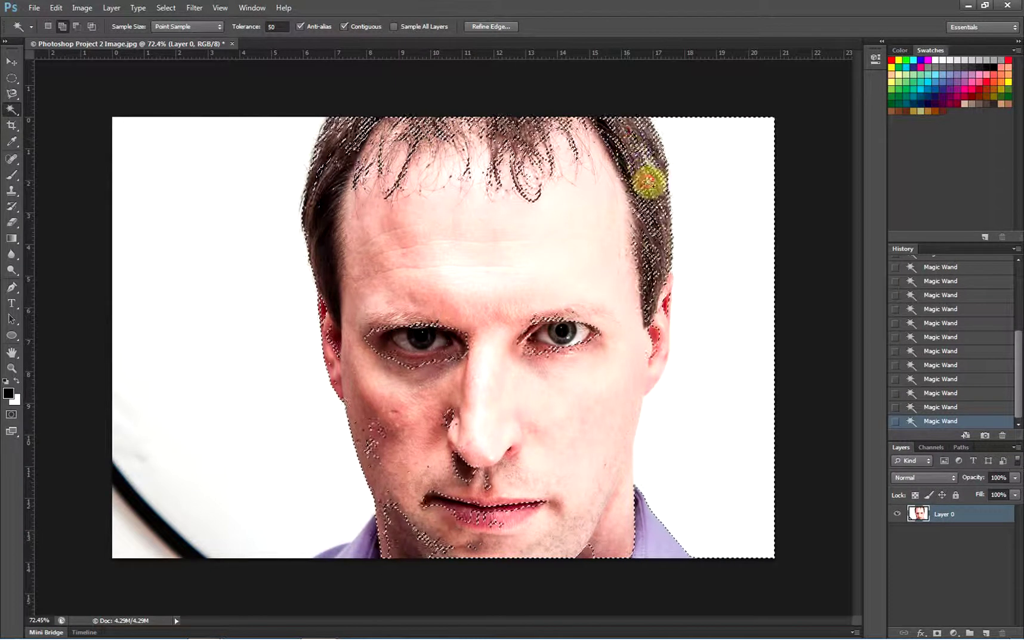
pyautogui.click(659, 280)
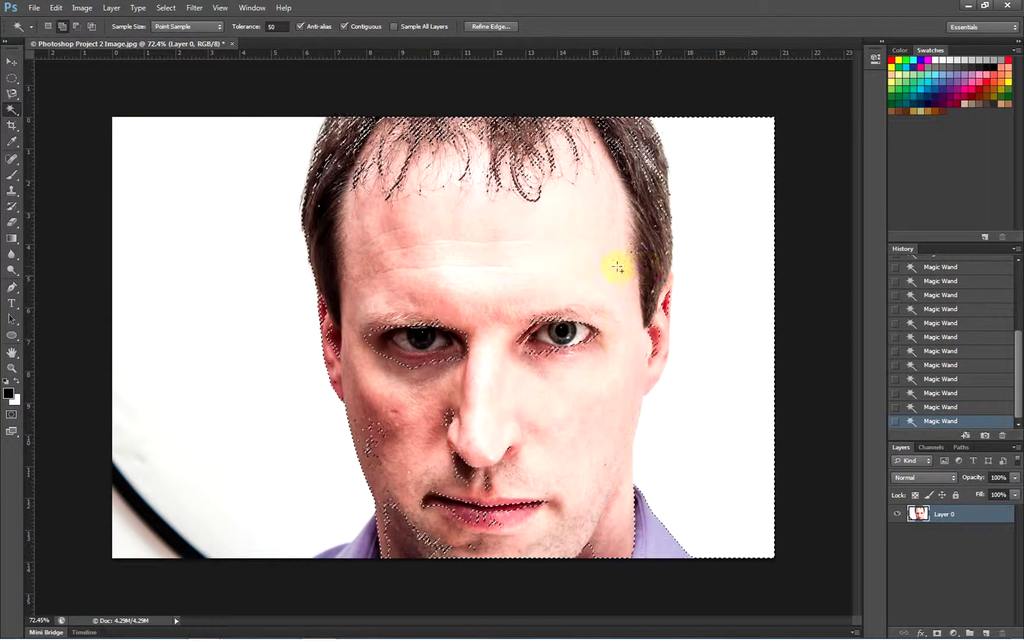
# - Subtract the white background on the photo's right from the Magic Wand selection and add more of the fringe
pyautogui.click(62, 31)
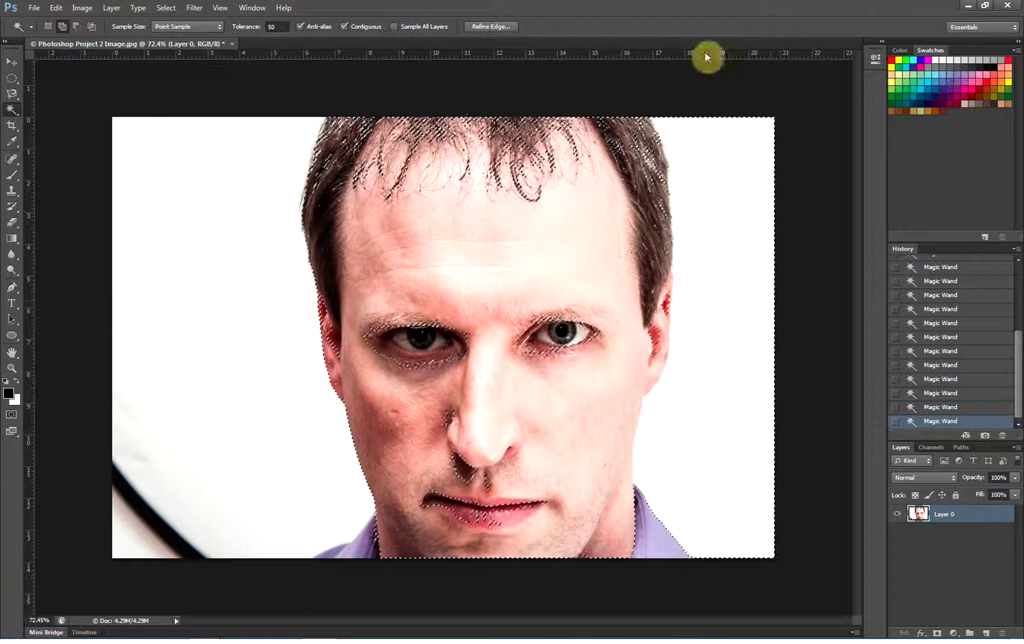
pyautogui.press('alt')
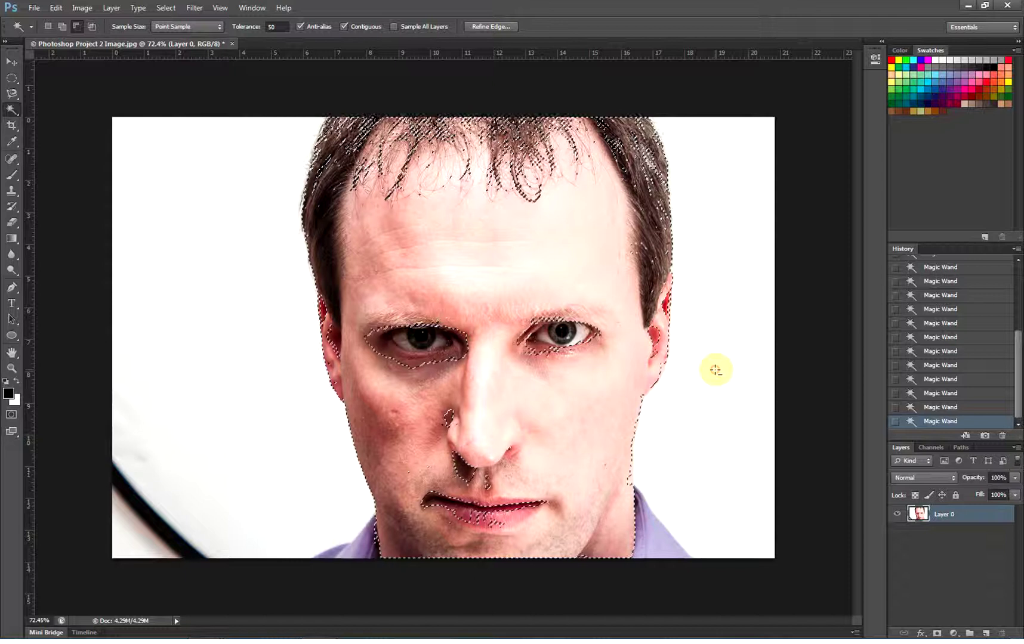
pyautogui.keyDown('alt'); pyautogui.click(691, 361); pyautogui.keyUp('alt')
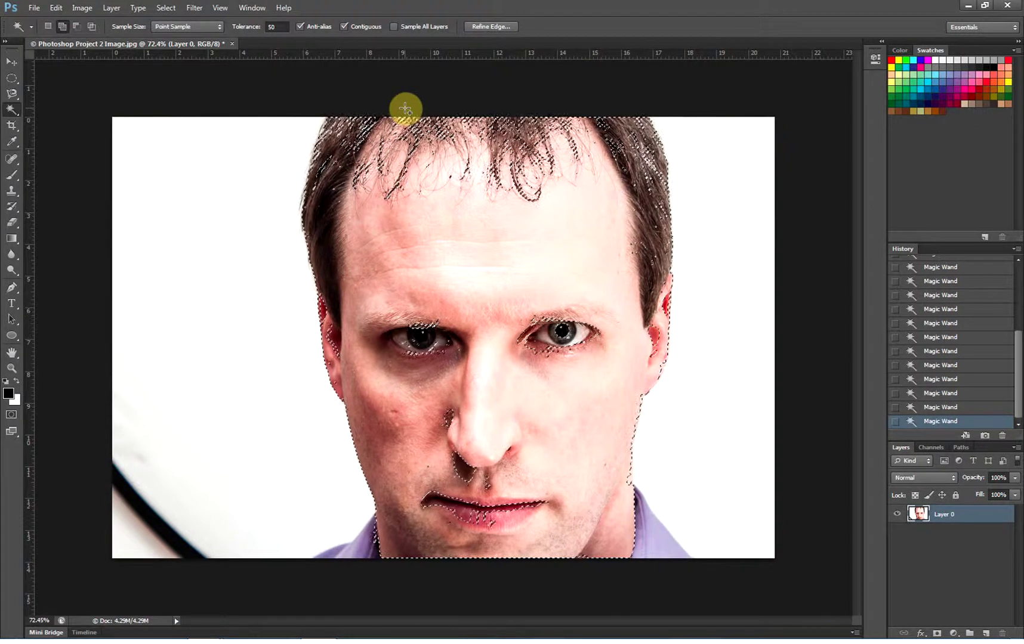
pyautogui.click(404, 146)
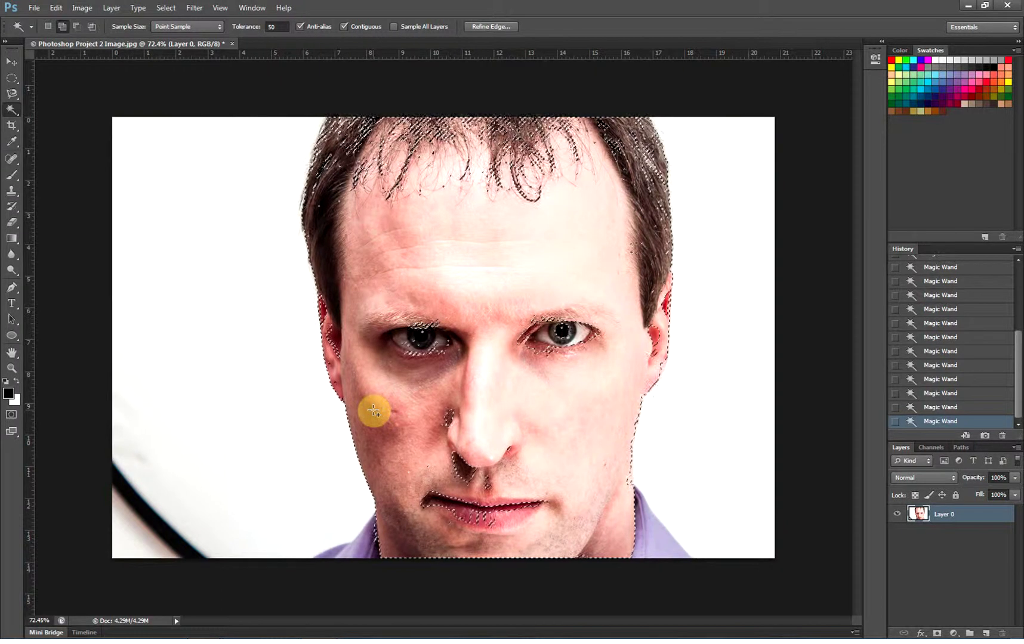
# - Deselect everything and set the Quick Selection brush size to 28 px
pyautogui.hotkey('ctrl', 'd')
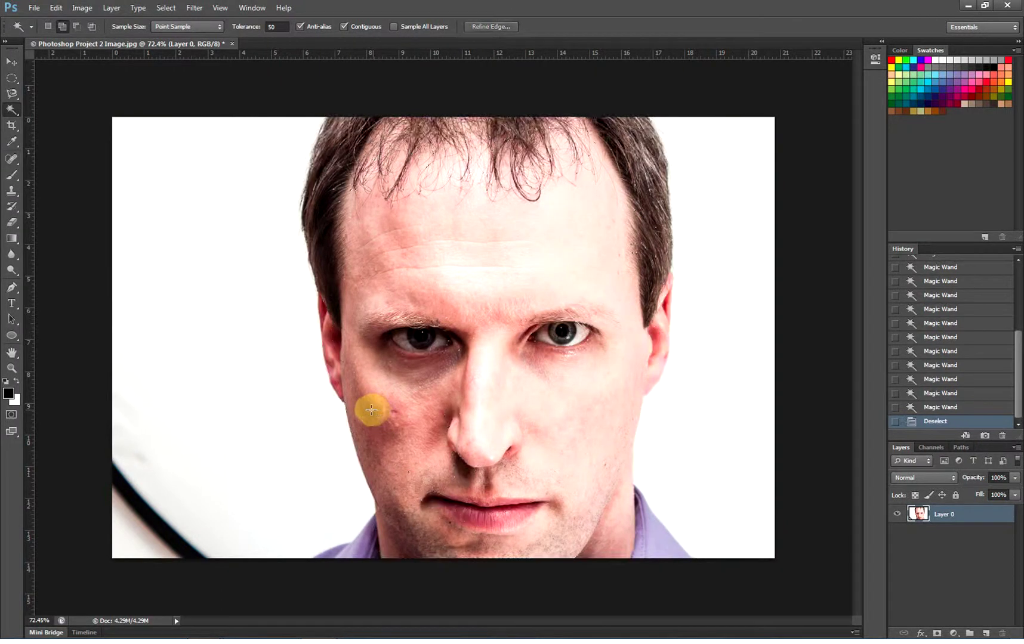
pyautogui.click(11, 109)
pyautogui.click(71, 109)
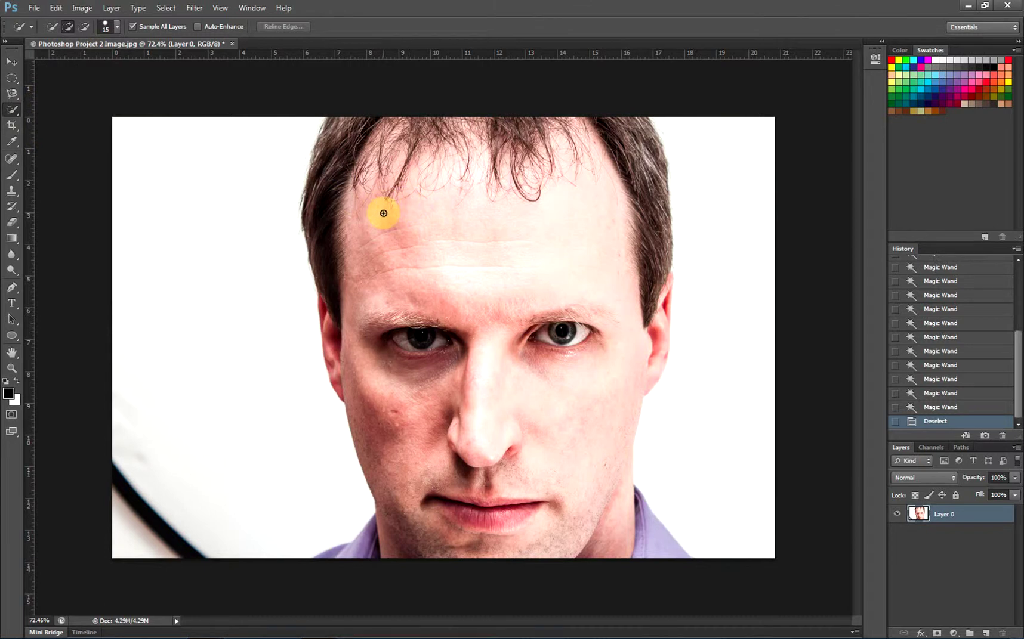
pyautogui.click(116, 27)
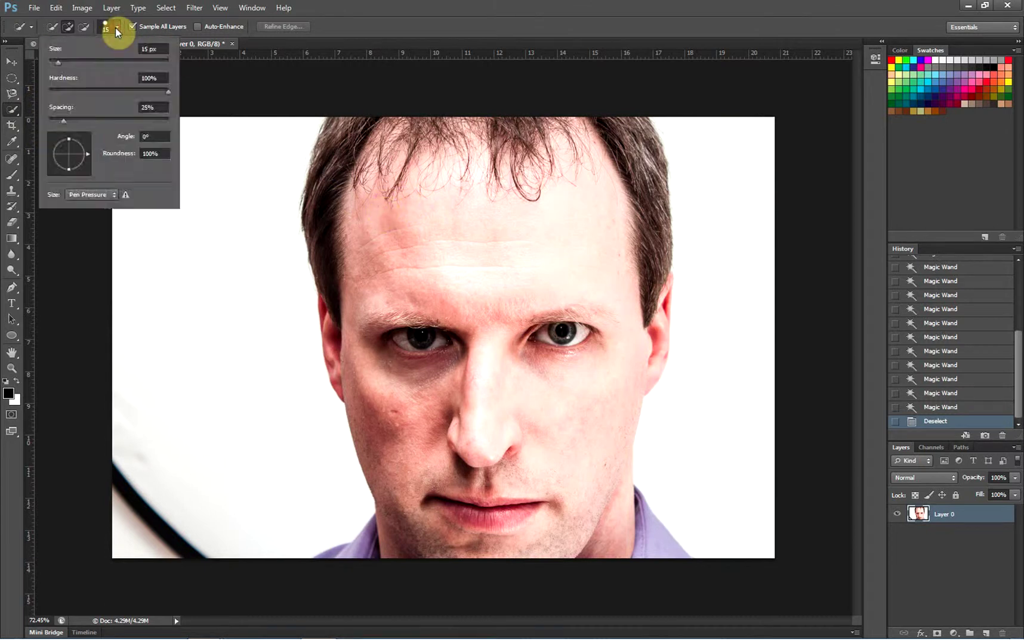
pyautogui.moveTo(58, 61)
pyautogui.mouseDown()
pyautogui.moveTo(91, 62)
pyautogui.moveTo(65, 61)
pyautogui.mouseUp()
pyautogui.click(115, 24)
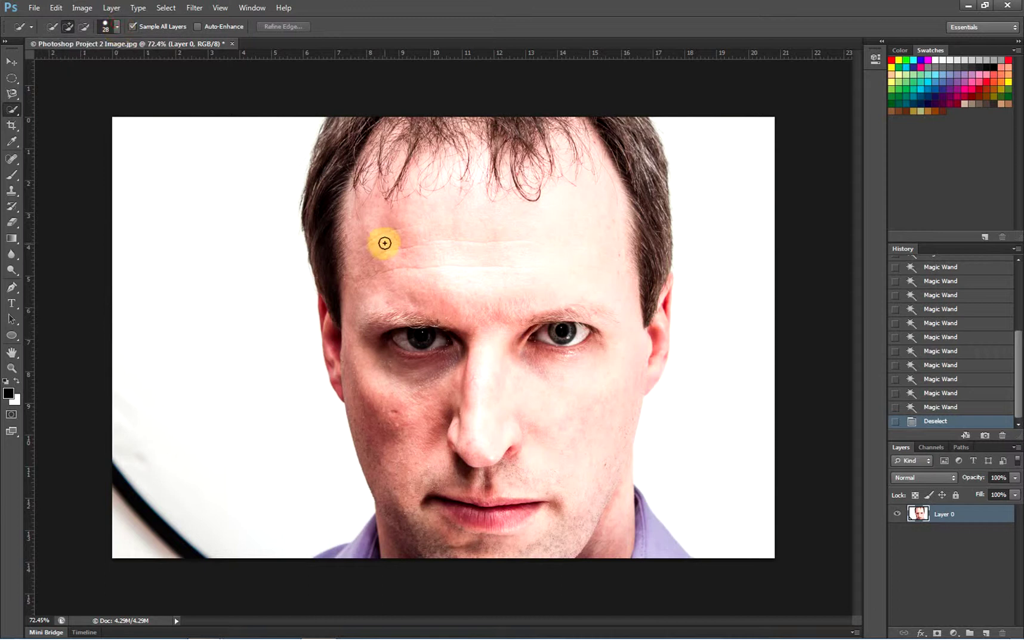
# - Enlarge the Quick Selection brush to 400 px
pyautogui.press(']')
pyautogui.press(']')
pyautogui.press(']')
pyautogui.press(']')
pyautogui.press(']')
pyautogui.press(']')
pyautogui.press(']')
pyautogui.press(']')
pyautogui.press(']')
pyautogui.press(']')
pyautogui.press(']')
pyautogui.press(']')
pyautogui.press(']')
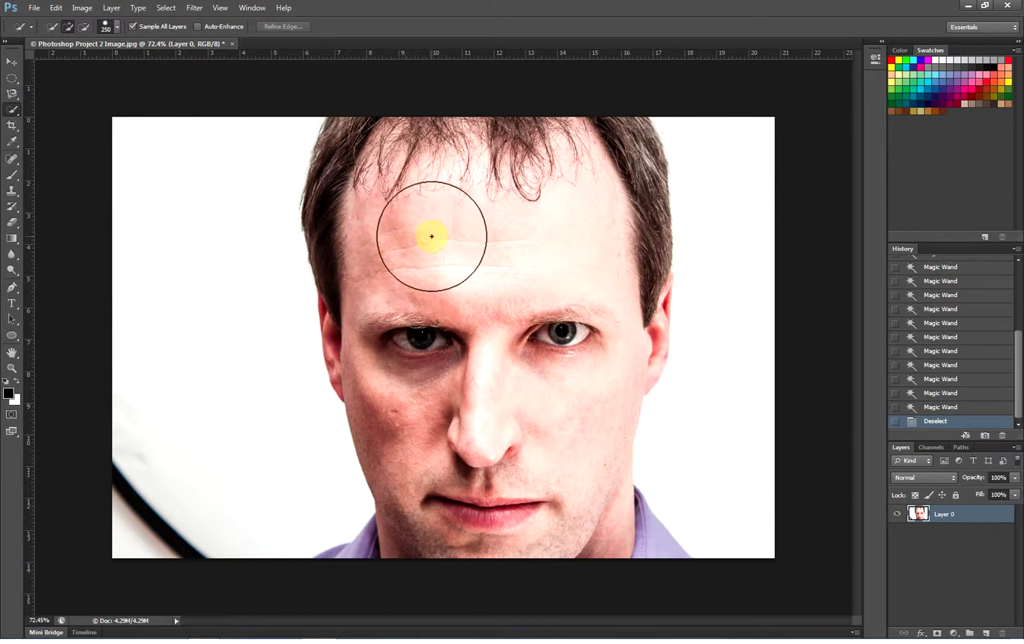
pyautogui.press(']')
pyautogui.press(']')
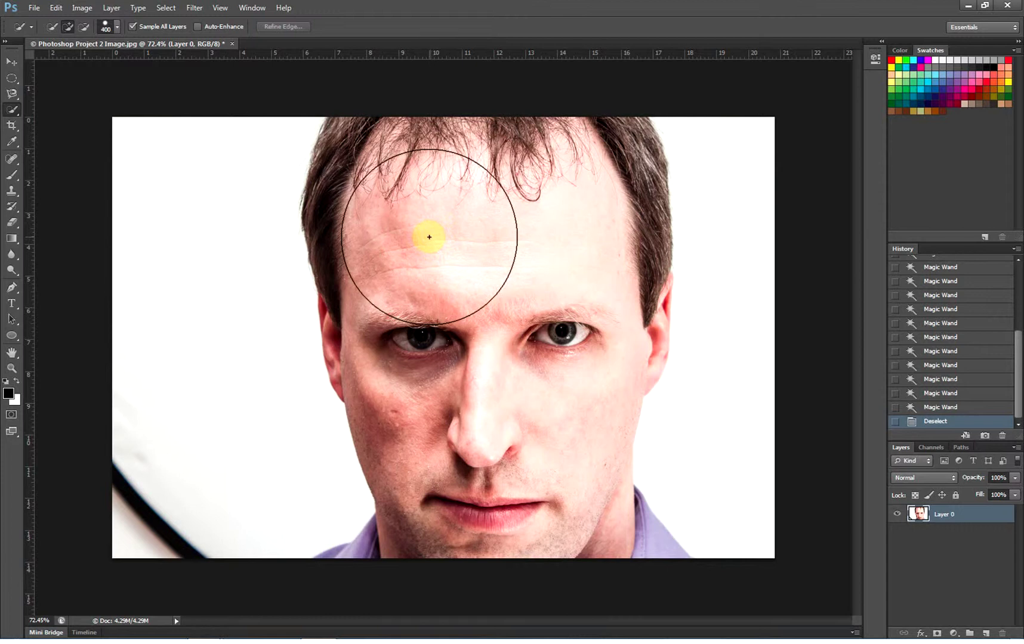
# - Paint over the forehead, nose and hair with Quick Selection to select the whole head down to the neck
pyautogui.moveTo(430, 185)
pyautogui.mouseDown()
pyautogui.moveTo(454, 212)
pyautogui.moveTo(483, 214)
pyautogui.moveTo(500, 233)
pyautogui.moveTo(512, 297)
pyautogui.moveTo(481, 363)
pyautogui.mouseUp()
pyautogui.moveTo(553, 201)
pyautogui.mouseDown()
pyautogui.moveTo(566, 210)
pyautogui.moveTo(532, 270)
pyautogui.mouseUp()
pyautogui.click(581, 301)
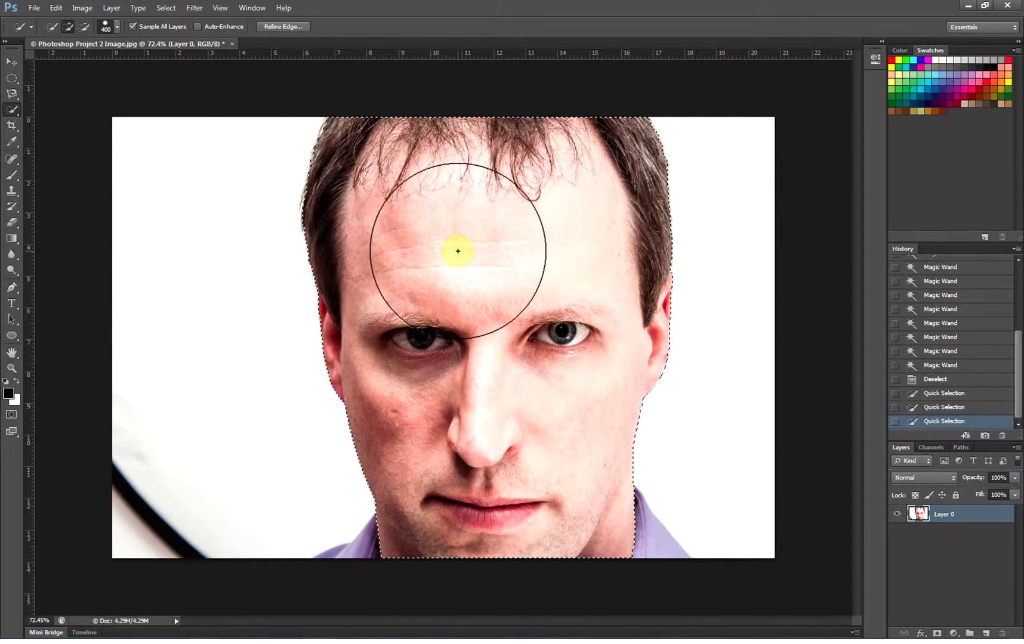
# - Reduce the Quick Selection brush size to 125 px
pyautogui.press('[')
pyautogui.press('[')
pyautogui.press('[')
pyautogui.press('[')
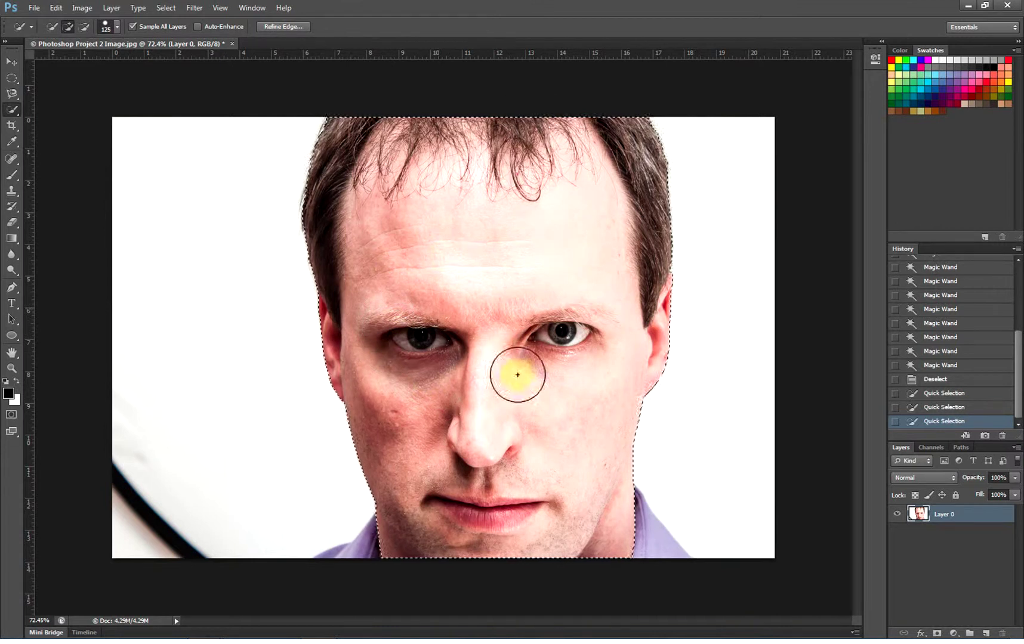
# - Reduce the Quick Selection brush to 70 px and examine the selection edge from the shirt collar up past the ear to the hair
pyautogui.press('[')
pyautogui.press('[')
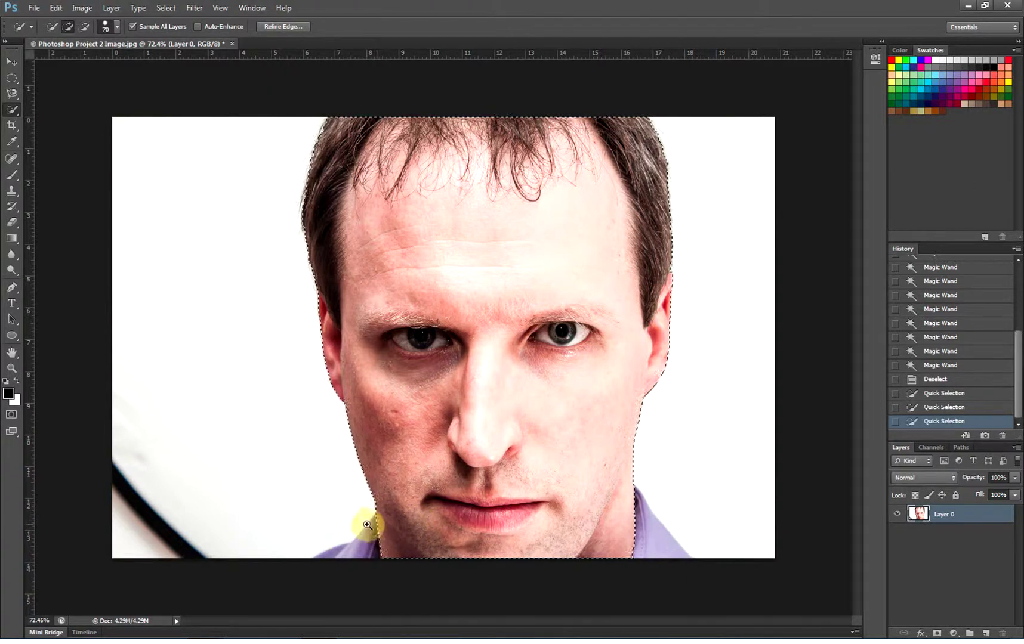
pyautogui.moveTo(367, 524)
pyautogui.mouseDown()
pyautogui.moveTo(425, 526)
pyautogui.moveTo(423, 542)
pyautogui.moveTo(430, 424)
pyautogui.mouseUp()
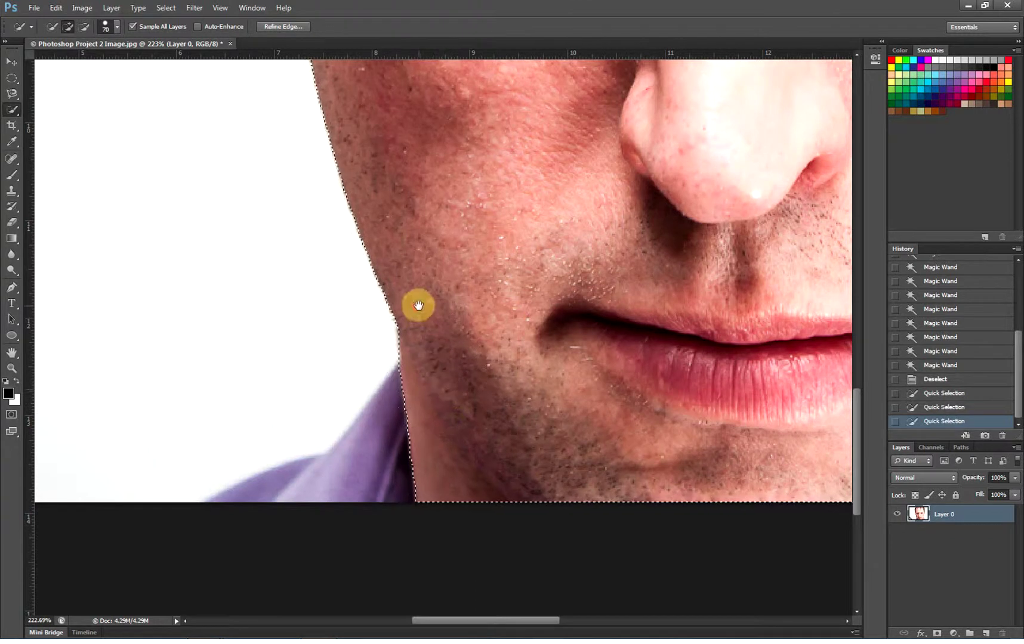
pyautogui.moveTo(418, 304); pyautogui.dragTo(491, 482)
pyautogui.moveTo(419, 246); pyautogui.dragTo(487, 407)
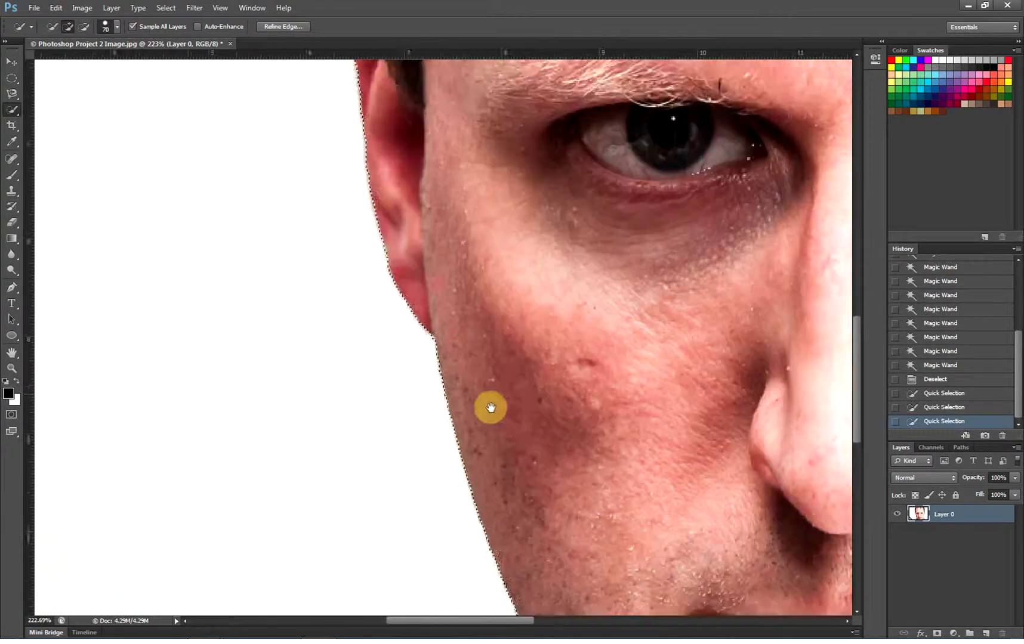
pyautogui.moveTo(446, 288); pyautogui.dragTo(468, 356)
pyautogui.moveTo(411, 179); pyautogui.dragTo(479, 404)
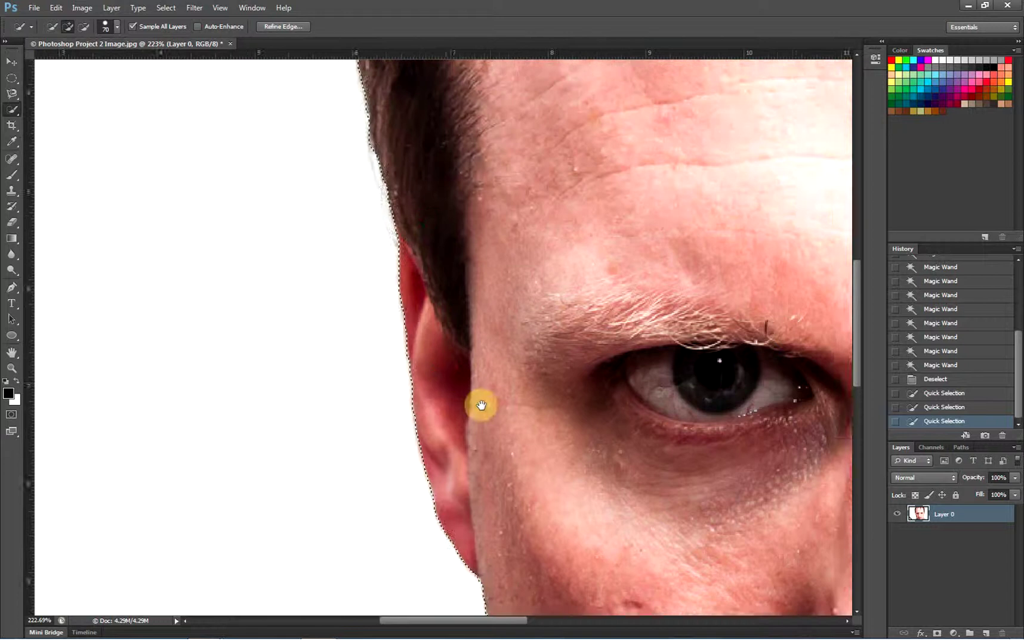
pyautogui.moveTo(446, 365); pyautogui.dragTo(491, 446)
pyautogui.moveTo(460, 289)
pyautogui.mouseDown()
pyautogui.moveTo(473, 314)
pyautogui.moveTo(476, 383)
pyautogui.mouseUp()
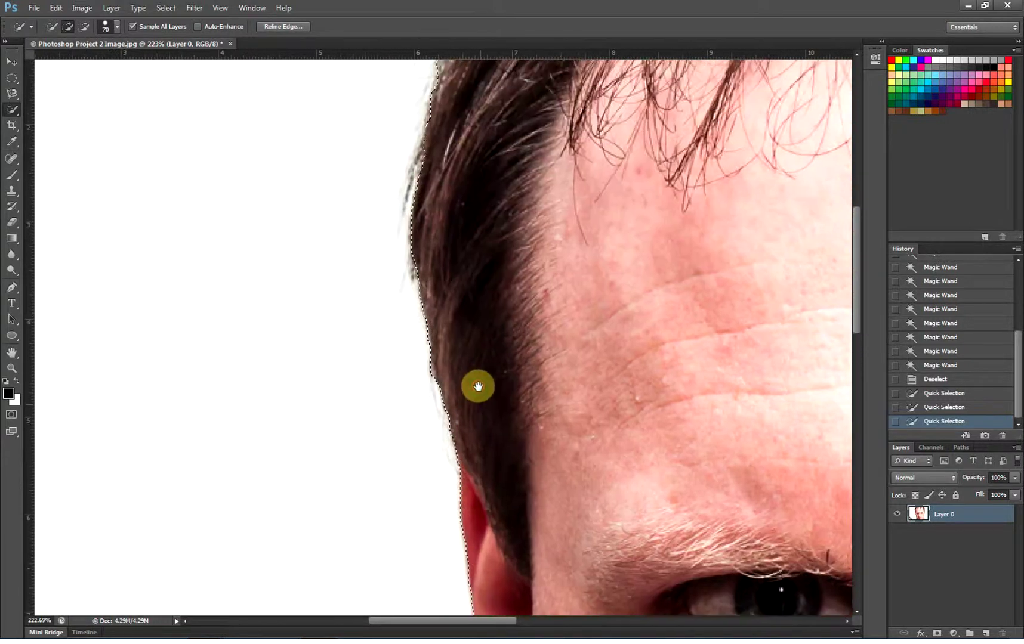
pyautogui.moveTo(476, 325); pyautogui.dragTo(475, 380)
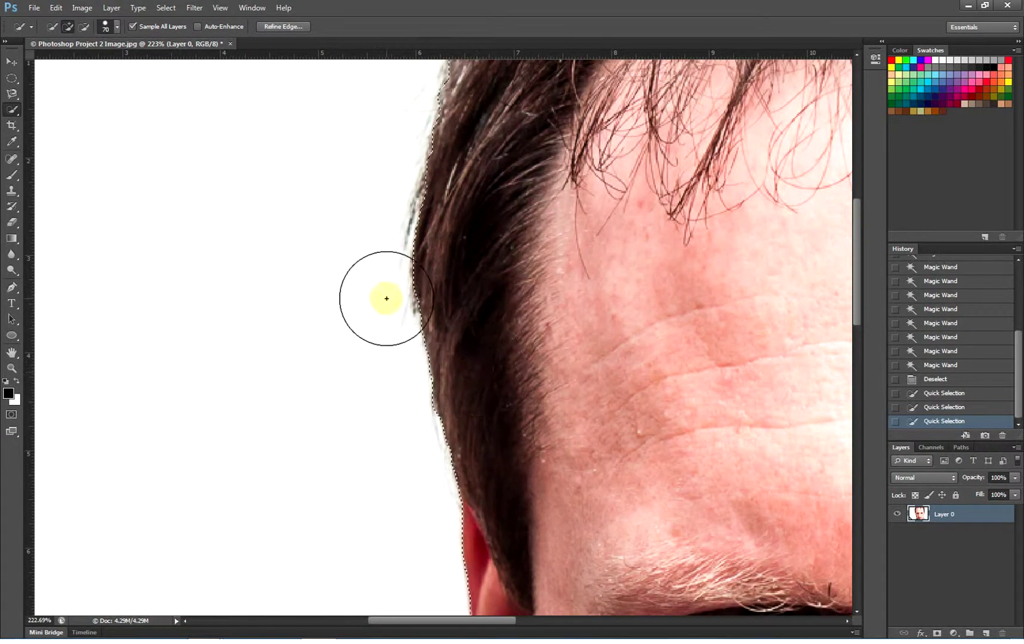
# - Refine the selection along the hair on the image's left side with a 20 px Quick Selection brush, adding hair and subtracting spilled background
pyautogui.press('[')
pyautogui.press('[')
pyautogui.press('[')
pyautogui.press('[')
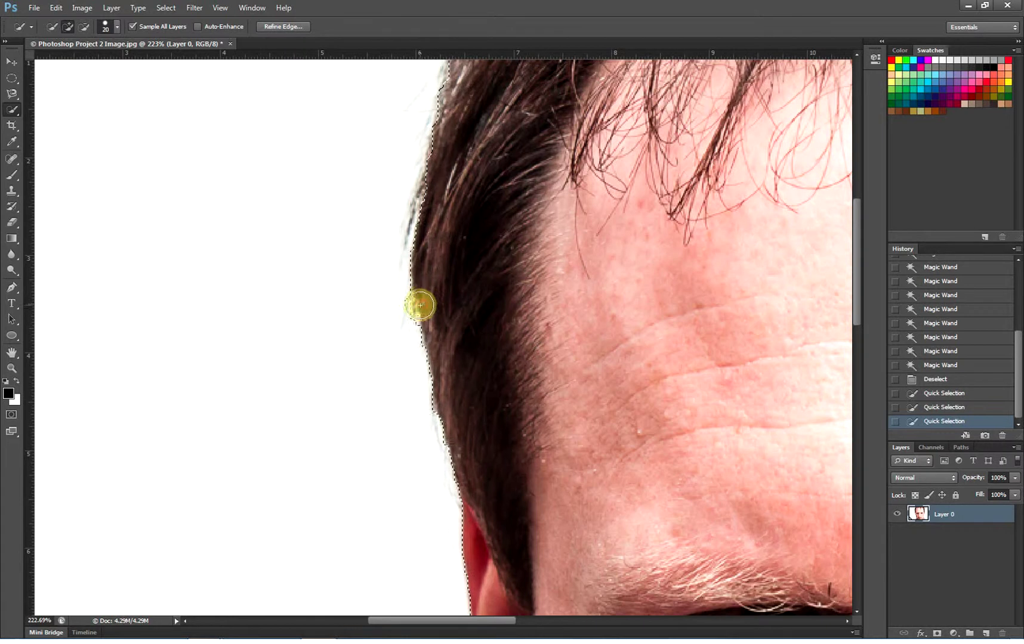
pyautogui.moveTo(421, 302); pyautogui.dragTo(414, 294)
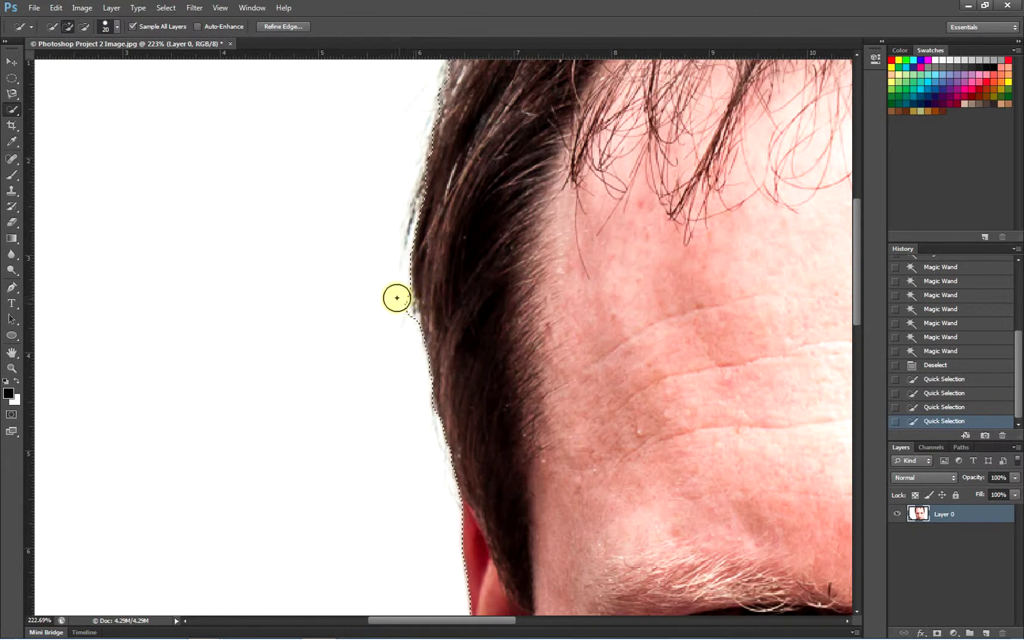
pyautogui.press('alt')
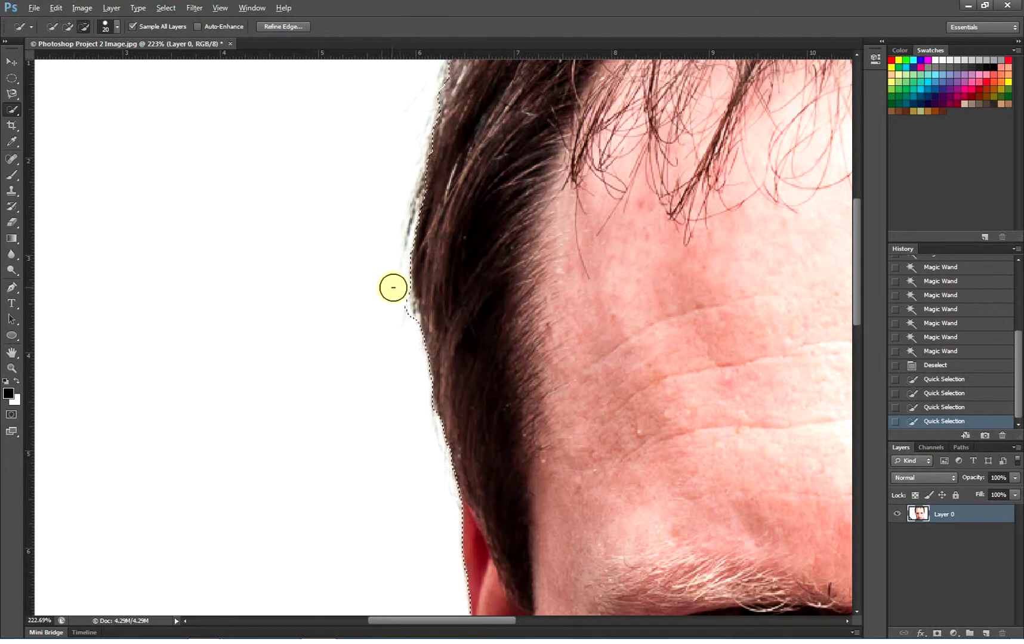
pyautogui.keyDown('alt'); pyautogui.click(404, 322); pyautogui.keyUp('alt')
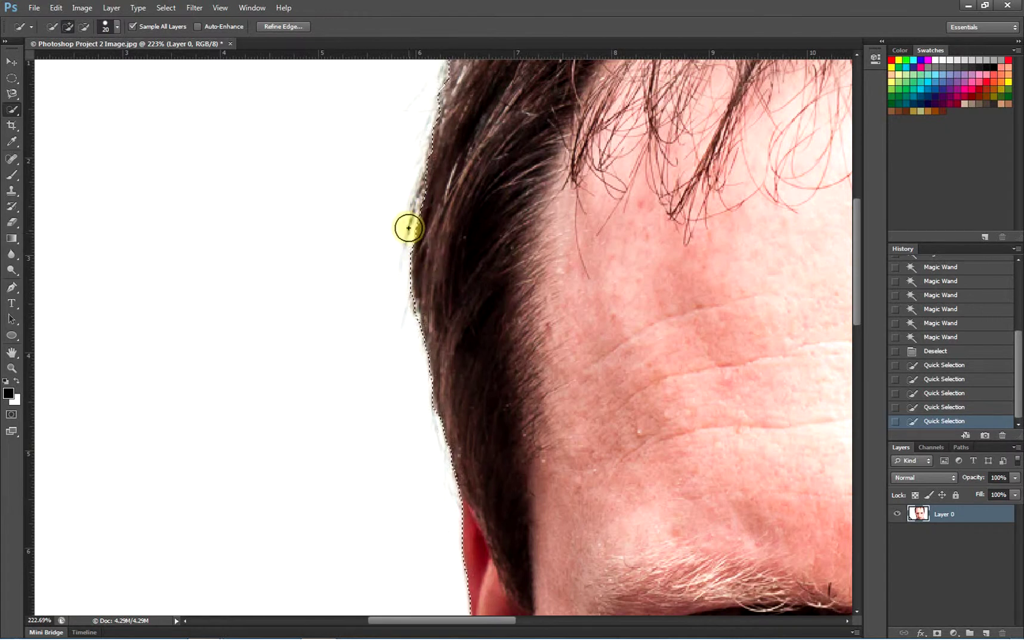
pyautogui.press('alt')
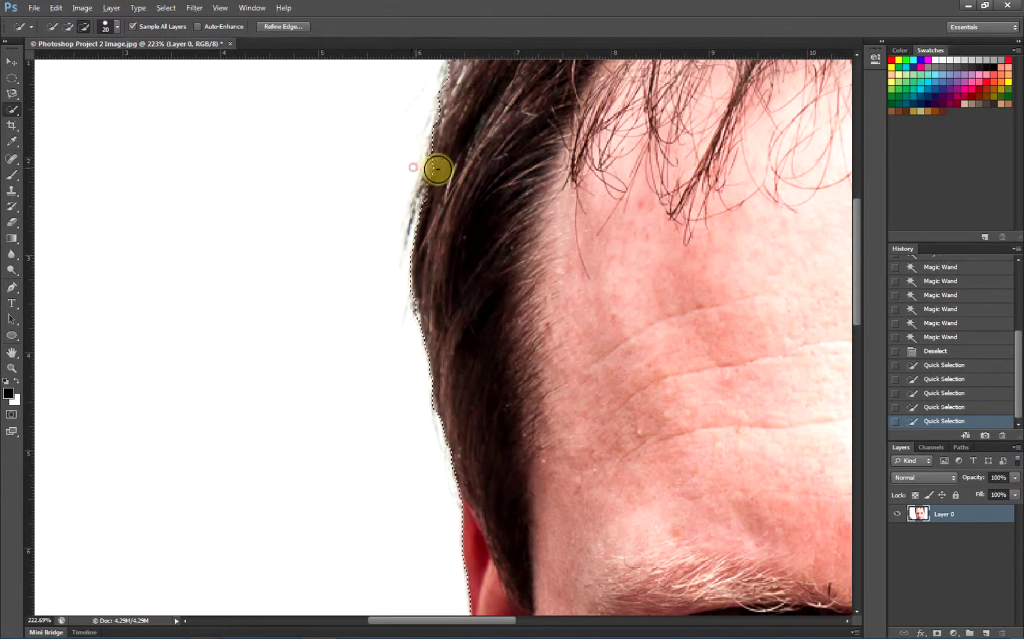
pyautogui.moveTo(437, 169)
pyautogui.mouseDown()
pyautogui.moveTo(463, 170)
pyautogui.moveTo(487, 142)
pyautogui.moveTo(469, 191)
pyautogui.moveTo(451, 197)
pyautogui.moveTo(449, 145)
pyautogui.moveTo(438, 192)
pyautogui.mouseUp()
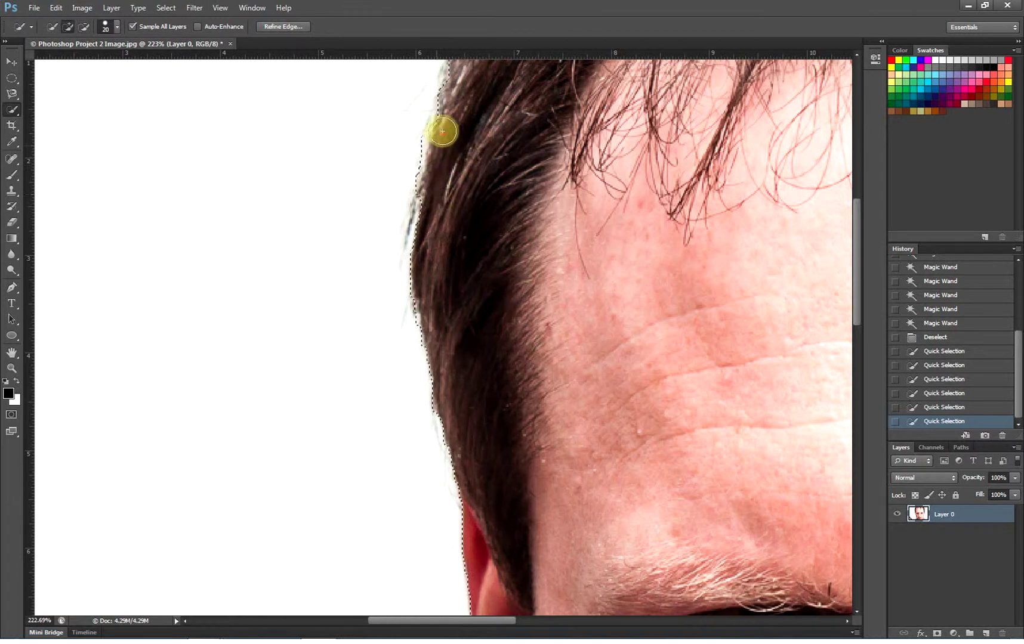
# - Add a layer mask to Layer 0 from the head selection to hide the background and shirt
pyautogui.moveTo(464, 140)
pyautogui.mouseDown()
pyautogui.moveTo(434, 317)
pyautogui.moveTo(447, 188)
pyautogui.moveTo(447, 211)
pyautogui.moveTo(570, 236)
pyautogui.moveTo(645, 226)
pyautogui.moveTo(372, 210)
pyautogui.mouseUp()
pyautogui.moveTo(835, 232); pyautogui.dragTo(422, 213)
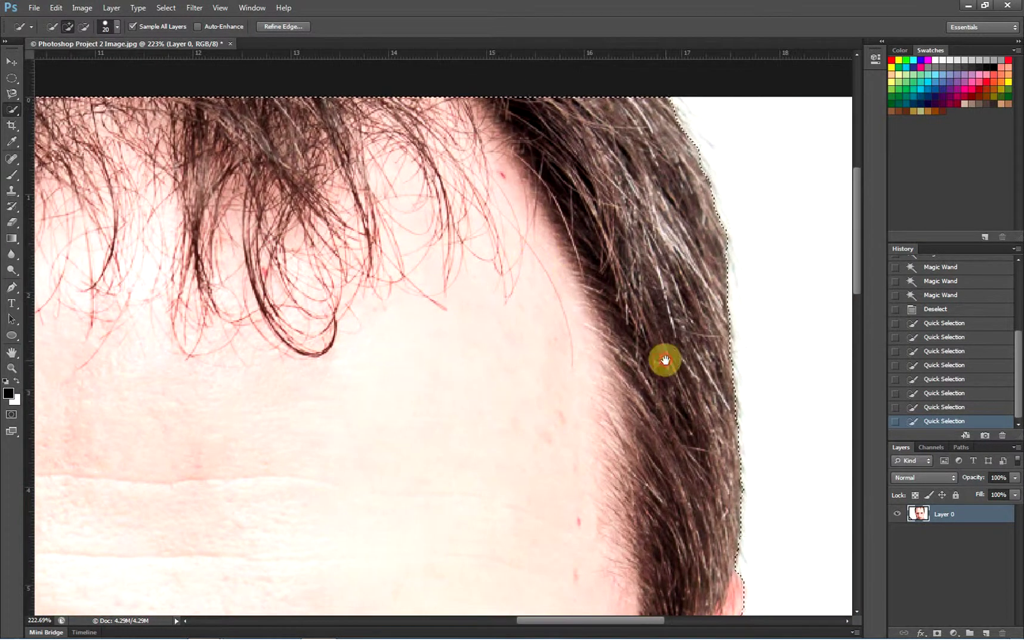
pyautogui.moveTo(665, 360); pyautogui.dragTo(638, 201)
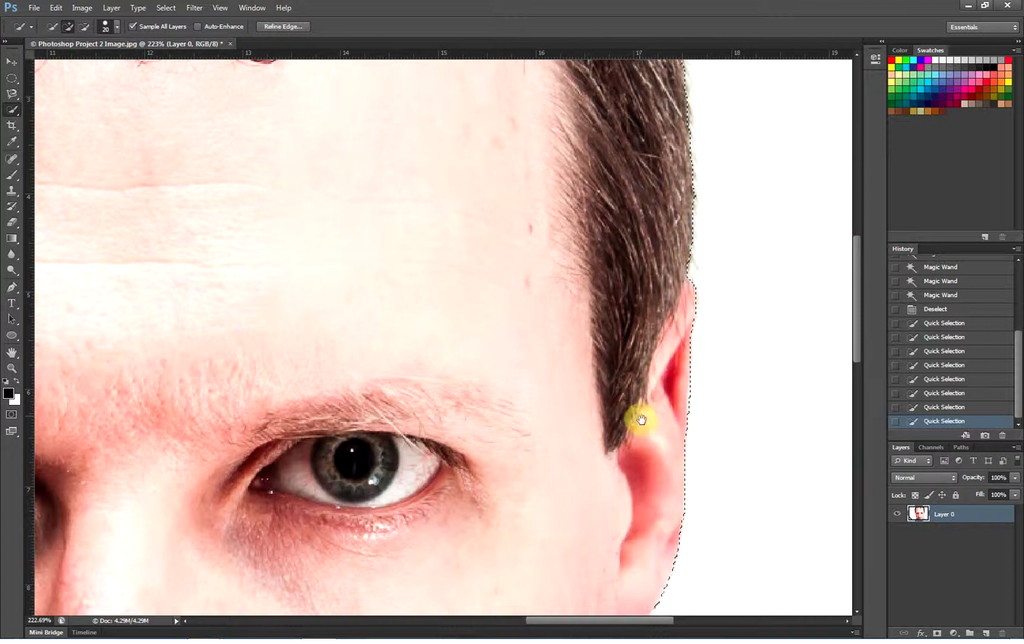
pyautogui.moveTo(641, 421); pyautogui.dragTo(635, 338)
pyautogui.moveTo(532, 514); pyautogui.dragTo(539, 379)
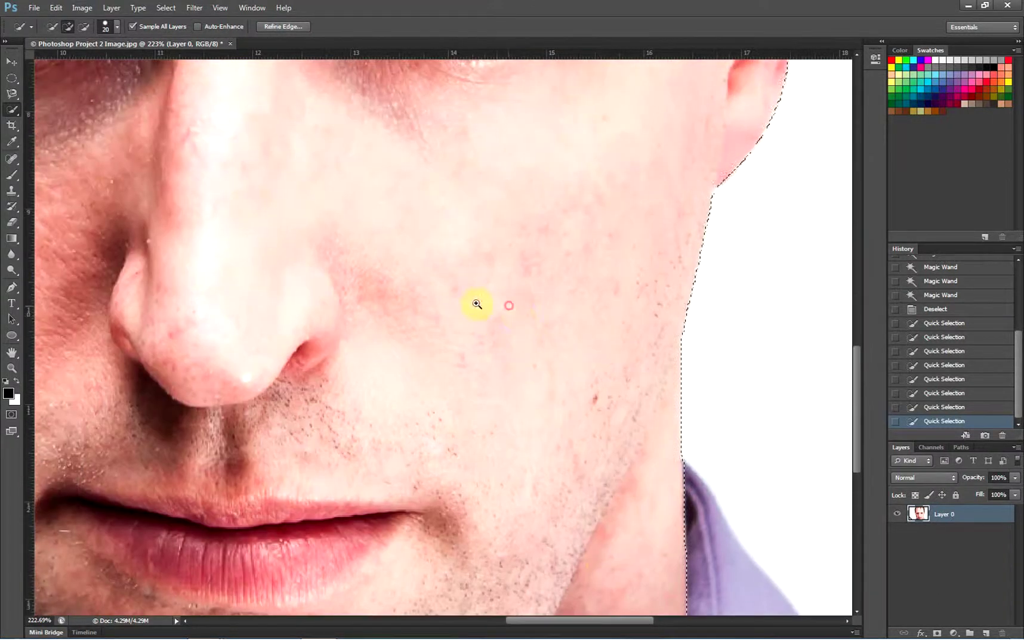
pyautogui.moveTo(477, 305)
pyautogui.mouseDown()
pyautogui.moveTo(430, 292)
pyautogui.moveTo(491, 307)
pyautogui.mouseUp()
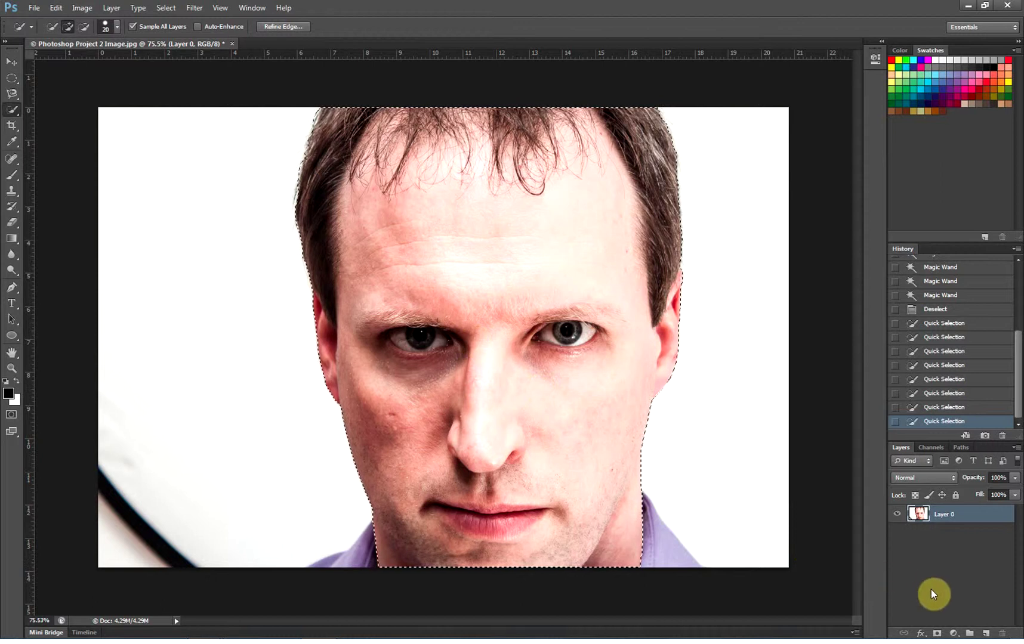
pyautogui.click(936, 633)
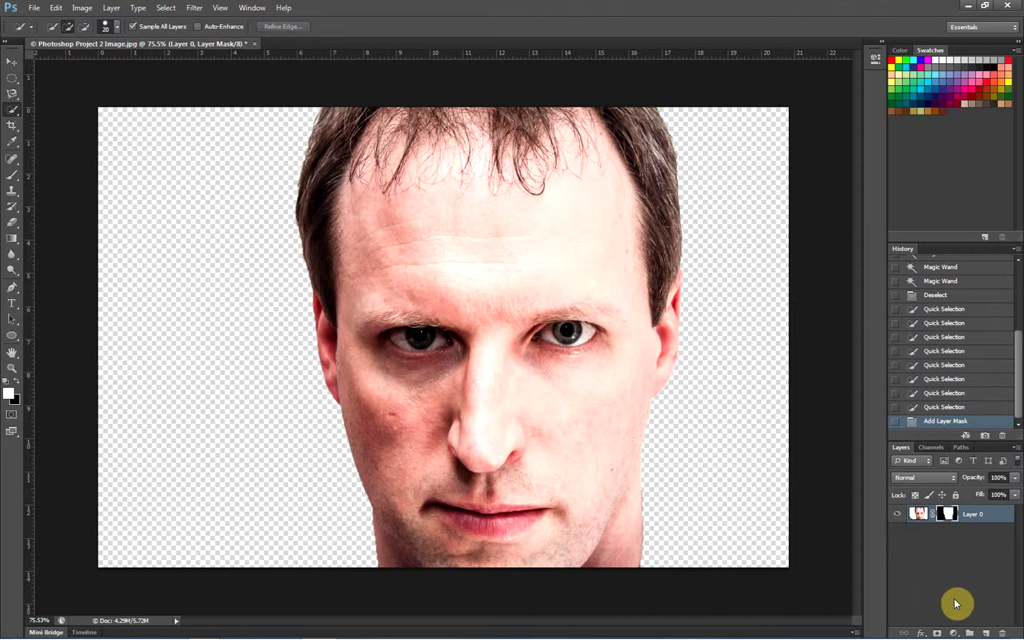
# - Create a white Solid Color fill layer and place it beneath the masked Layer 0
pyautogui.click(954, 628)
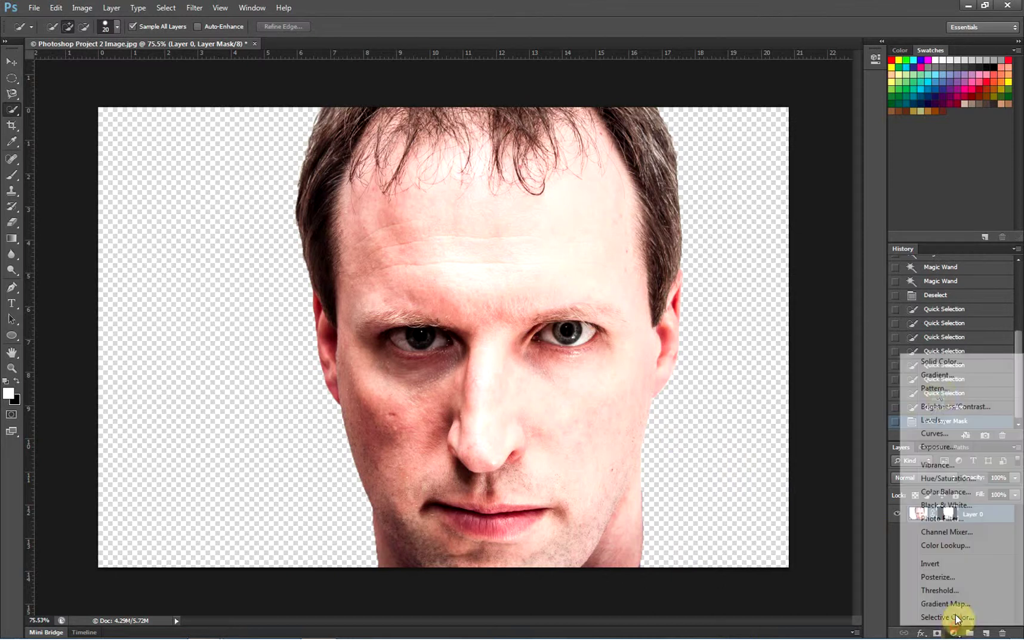
pyautogui.click(942, 367)
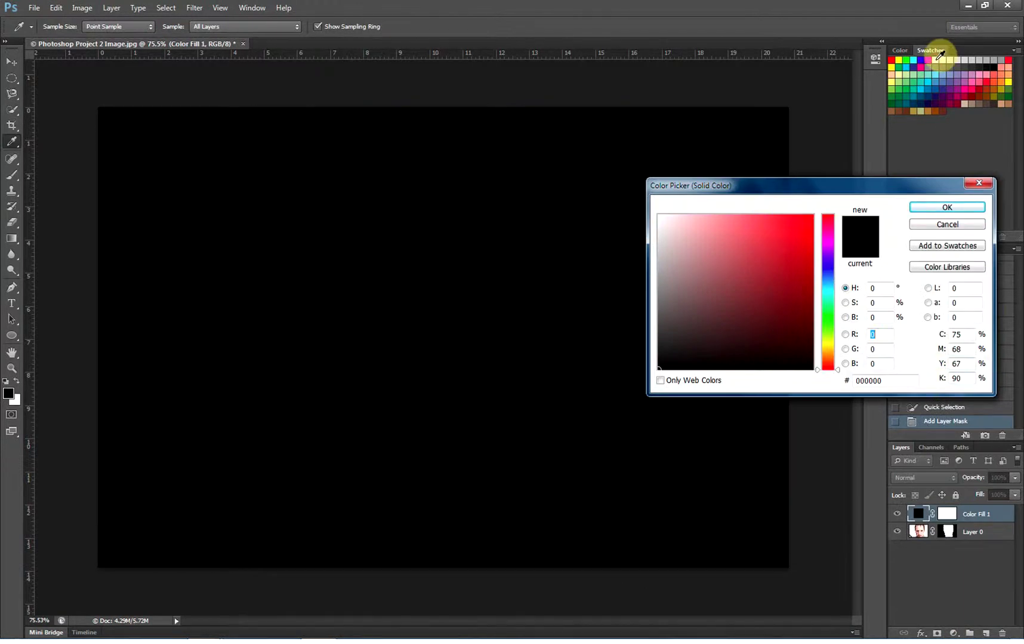
pyautogui.click(939, 60)
pyautogui.click(948, 208)
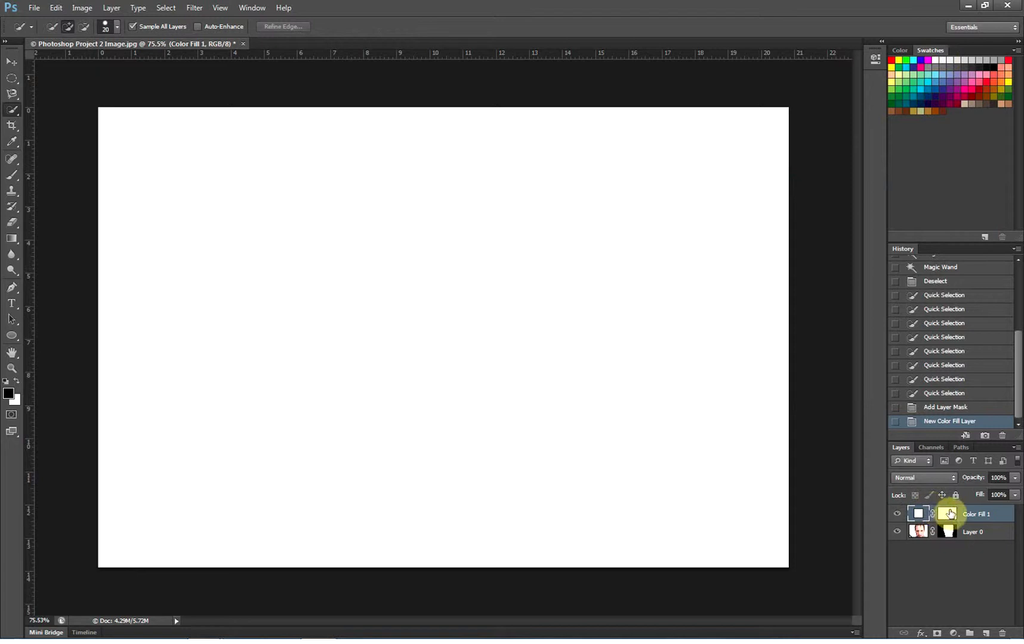
pyautogui.moveTo(968, 528); pyautogui.dragTo(969, 546)
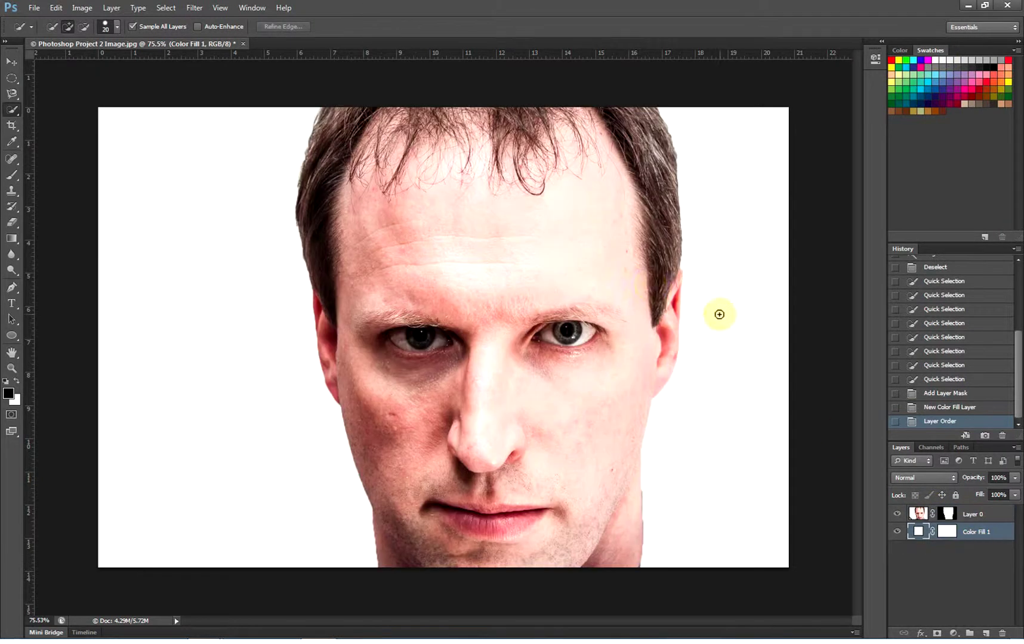